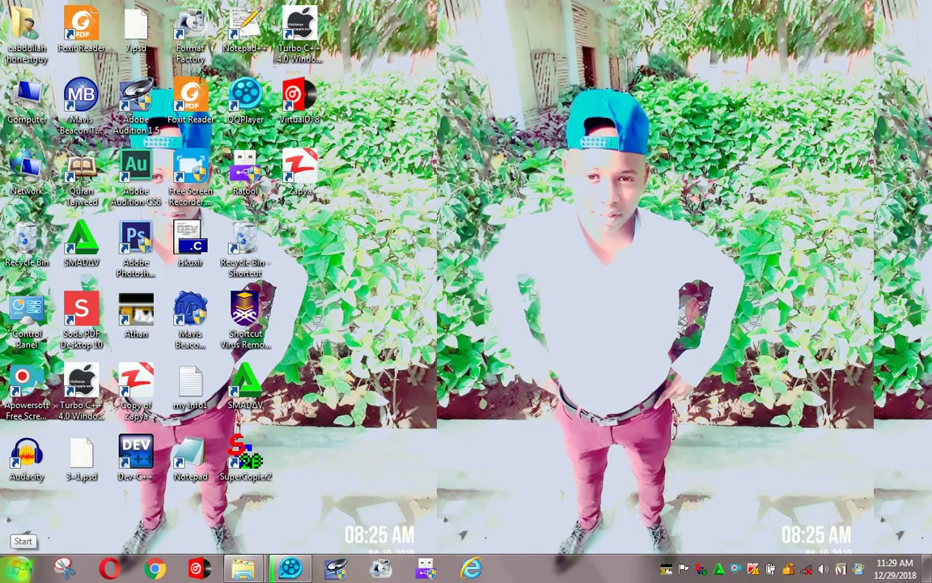
Show the computer's power options, such as Sleep and Hibernate, and close them without choosing any.
click(18, 569)
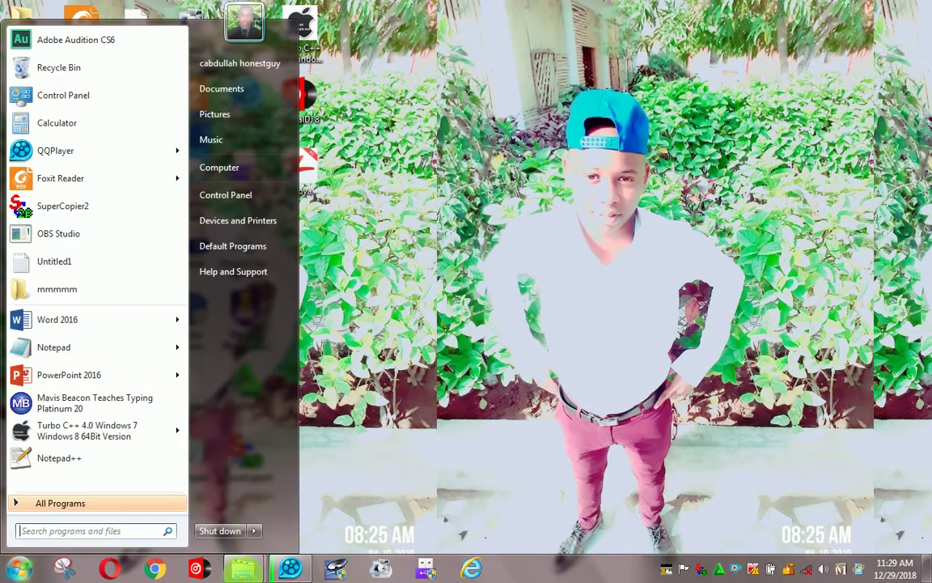
mouse_move(260, 539)
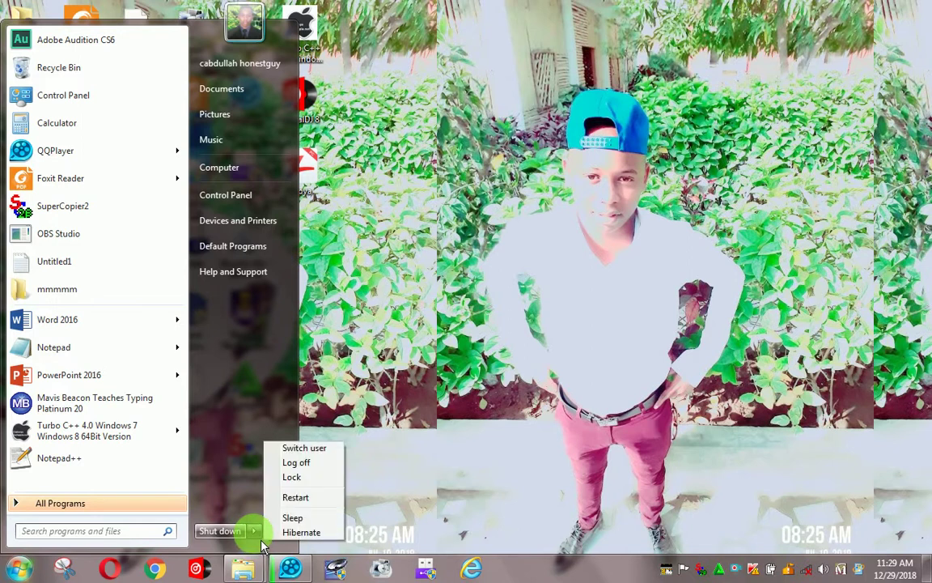
click(18, 568)
click(18, 569)
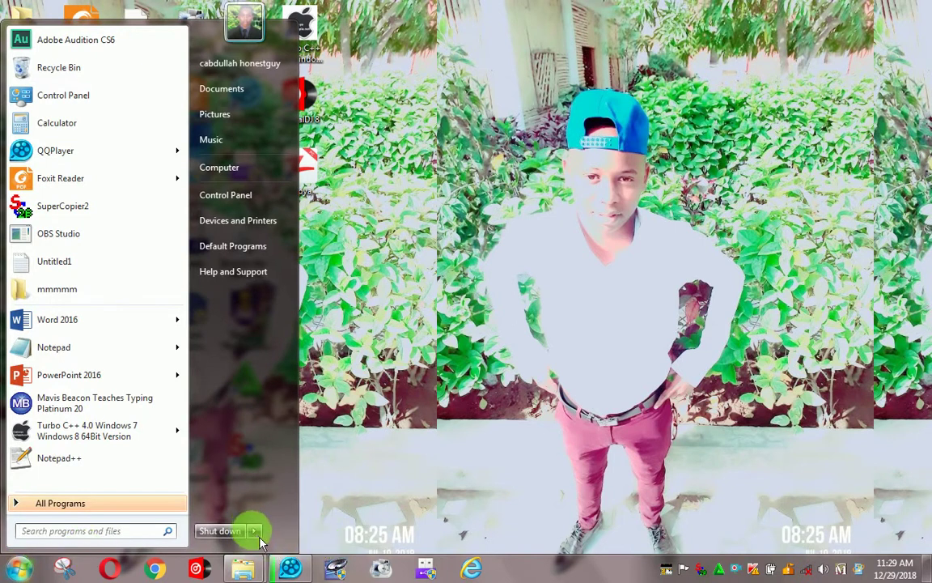
mouse_move(258, 536)
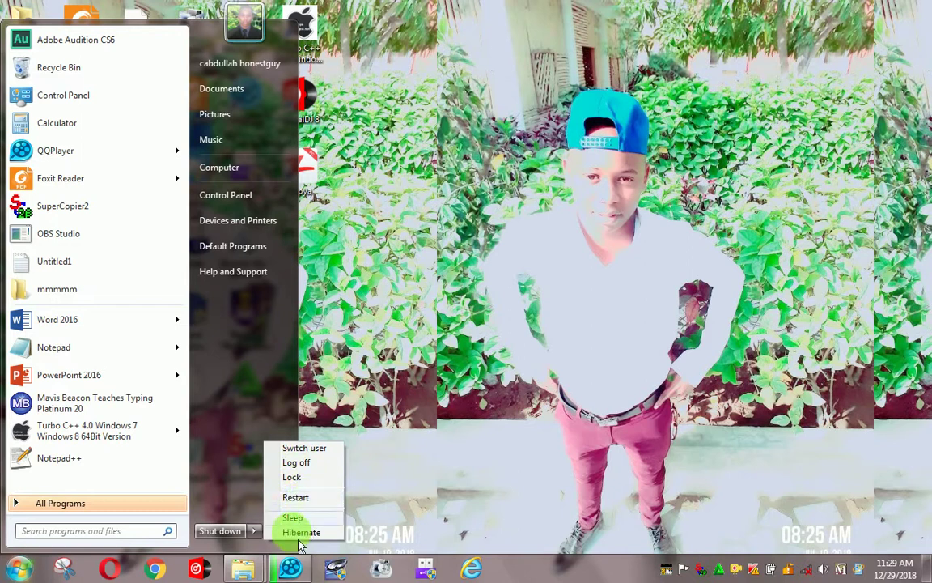
click(420, 457)
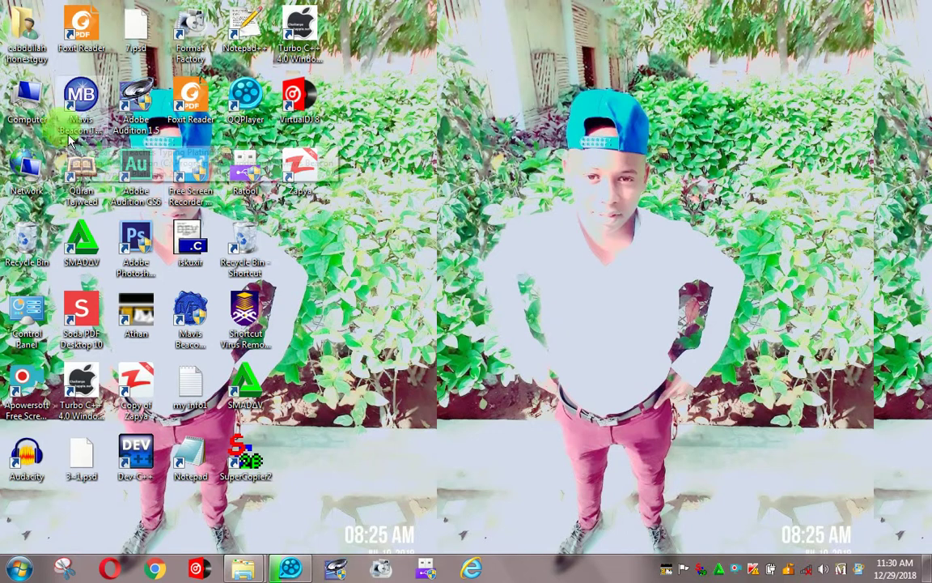
Move the Computer, user's files, Network, Recycle Bin and Control Panel icons away from the shortcuts into the empty desktop area.
drag(29, 96, 689, 238)
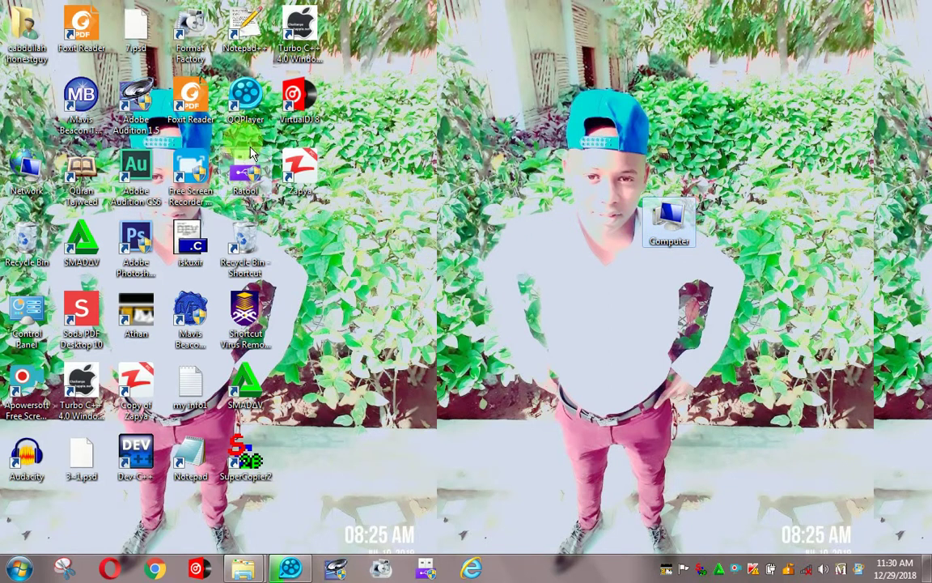
drag(27, 31, 667, 312)
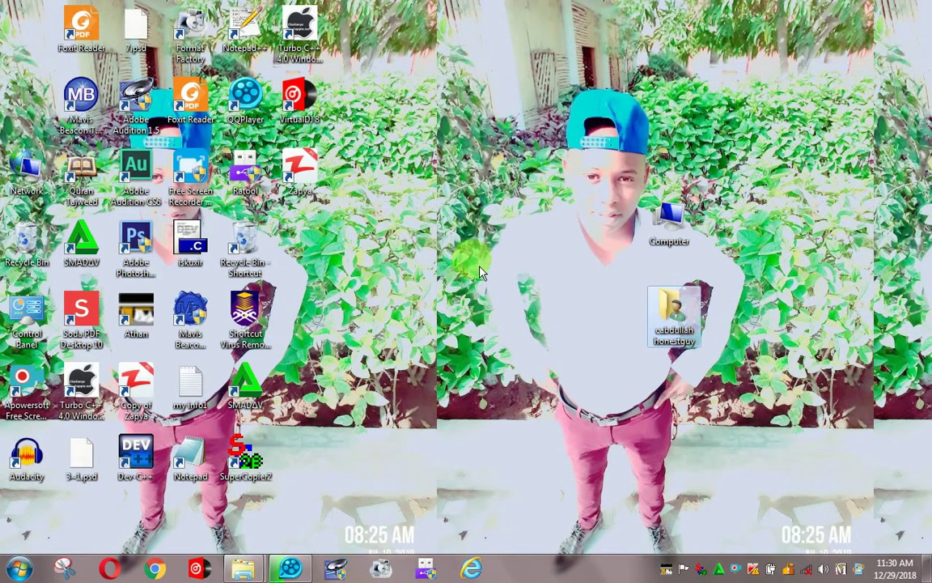
click(27, 185)
drag(27, 185, 809, 148)
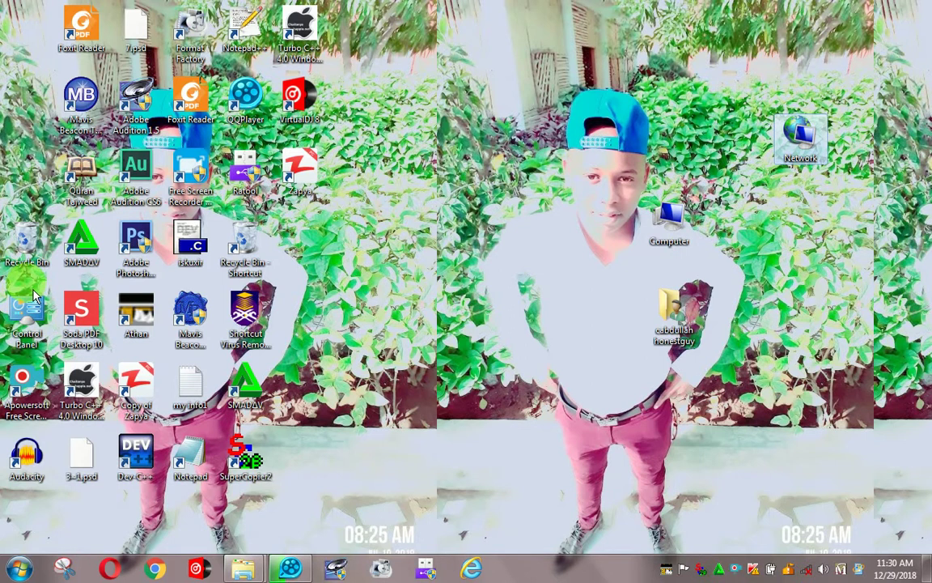
drag(27, 237, 777, 259)
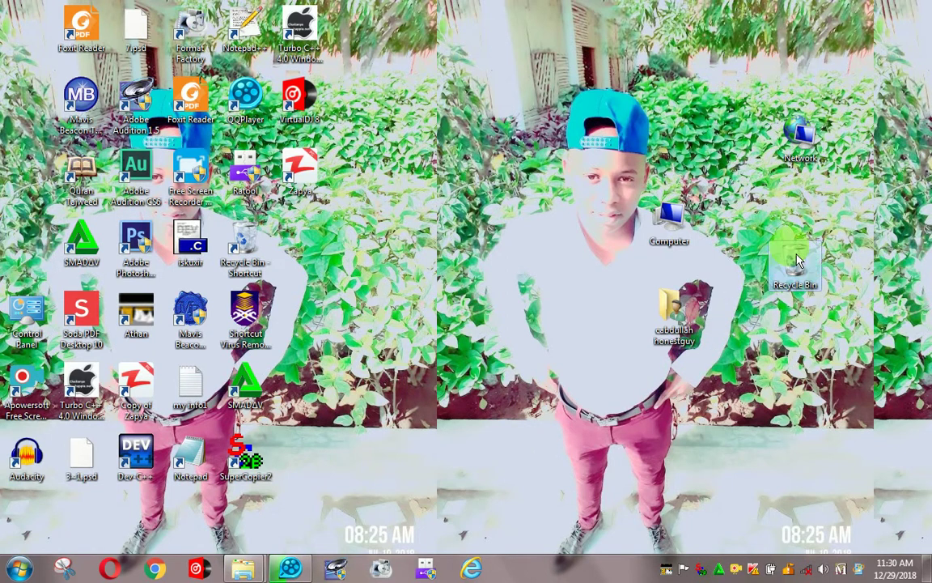
click(526, 314)
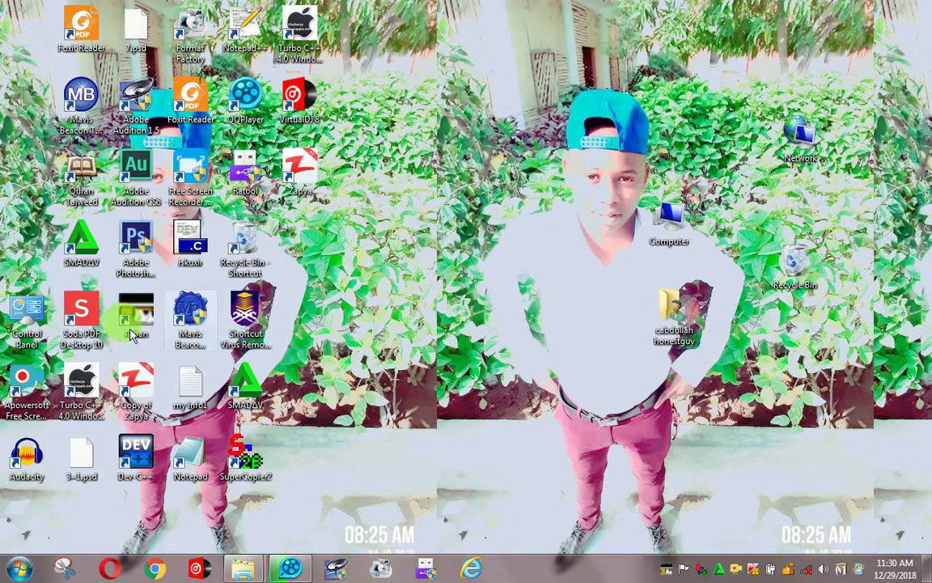
drag(18, 332, 564, 318)
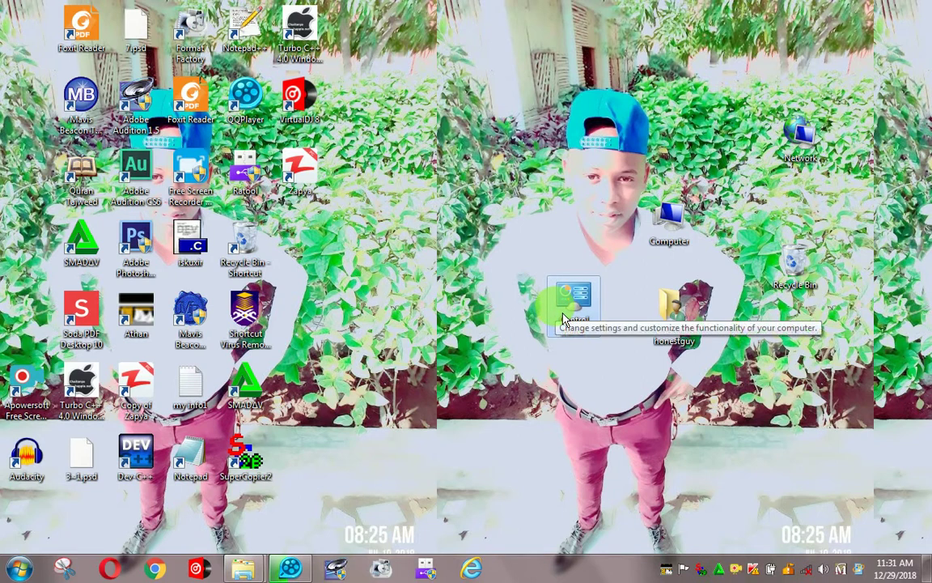
click(540, 213)
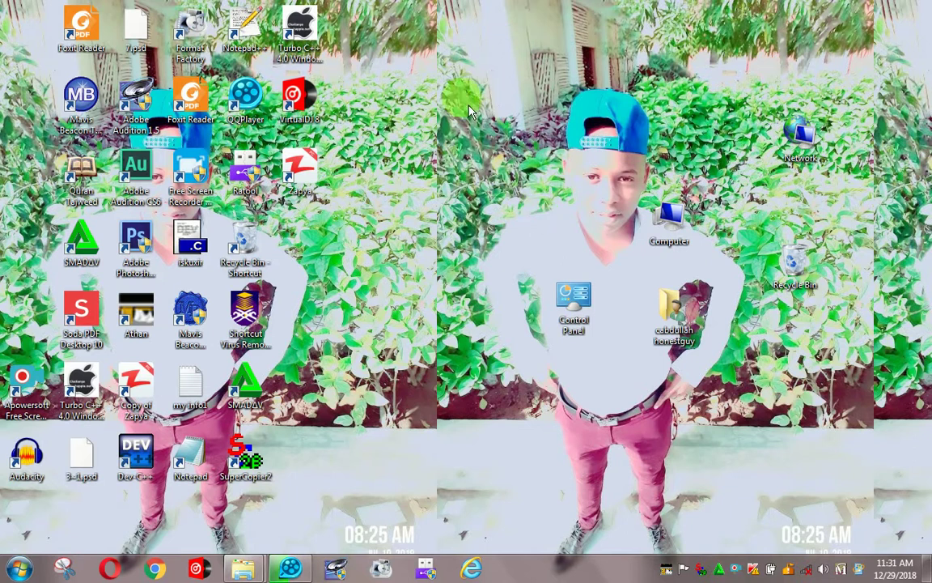
Try selecting the five relocated system icons, the group of shortcuts, and all desktop icons together, clearing each selection.
drag(438, 101, 861, 390)
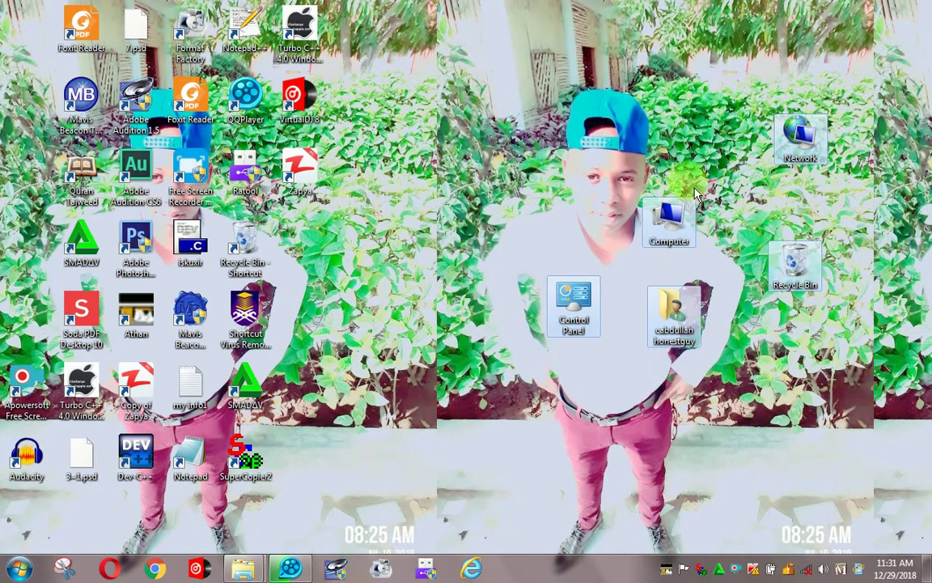
click(534, 123)
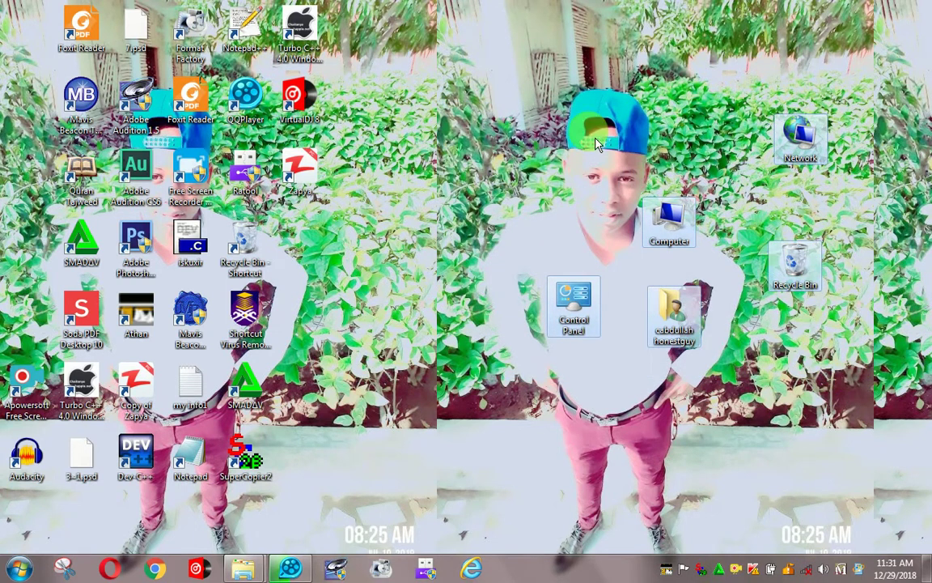
right_click(534, 123)
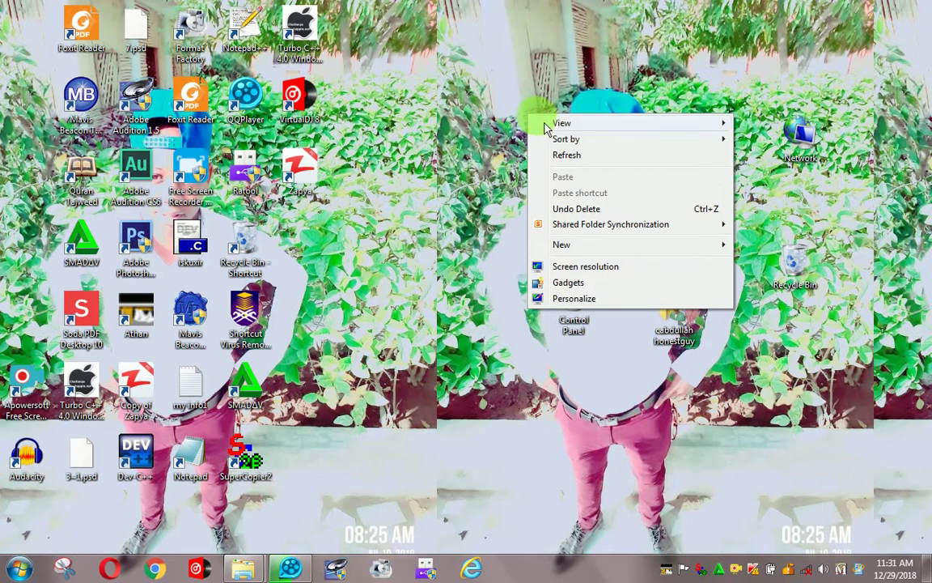
click(484, 89)
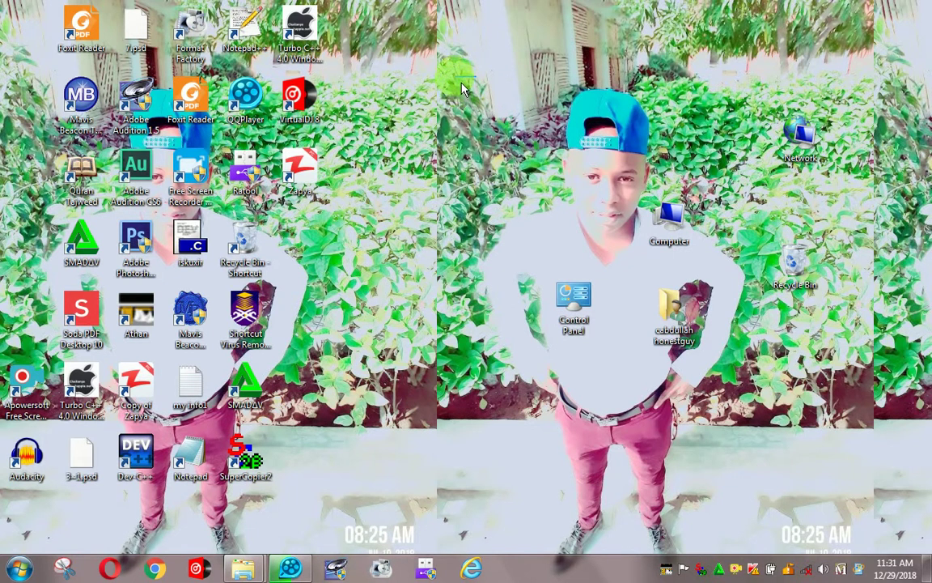
drag(430, 2, 39, 400)
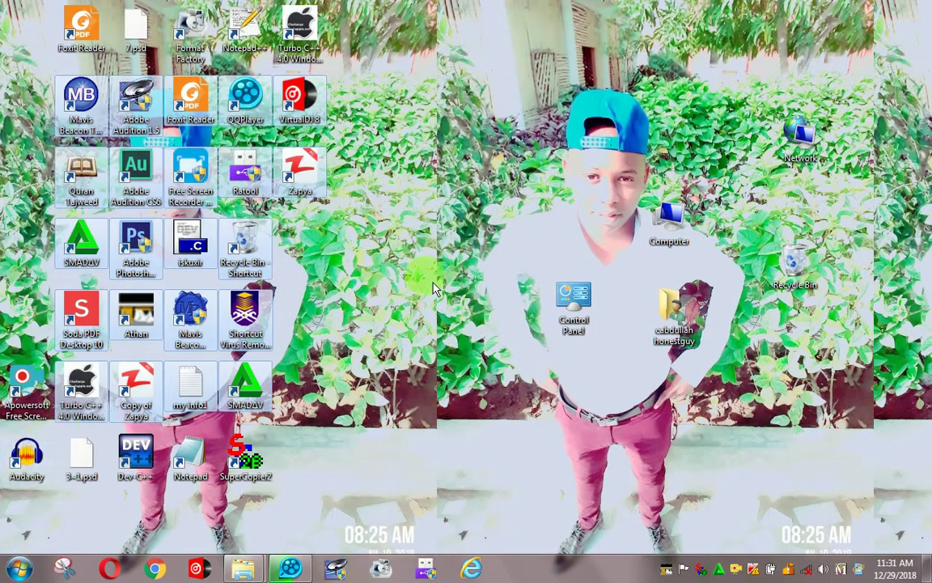
click(485, 232)
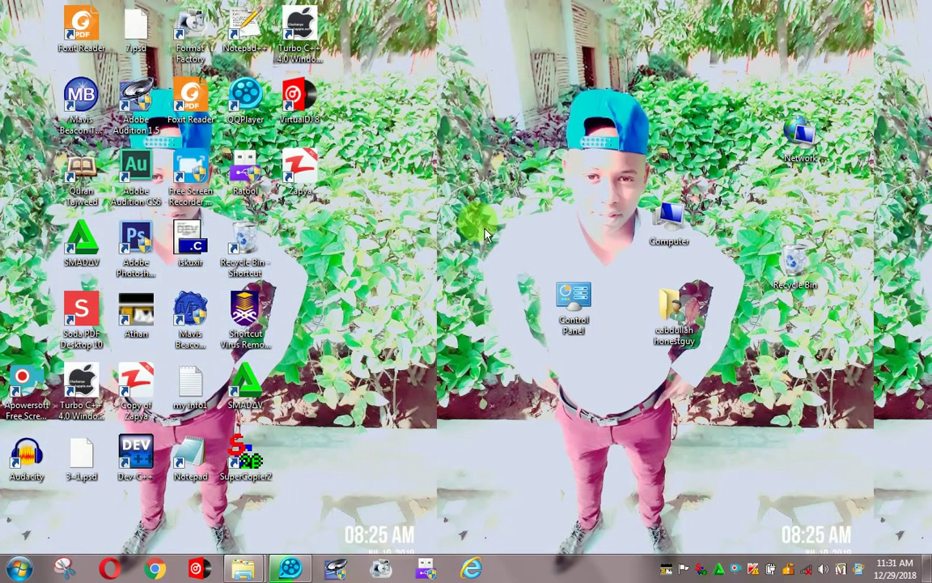
key(ctrl+a)
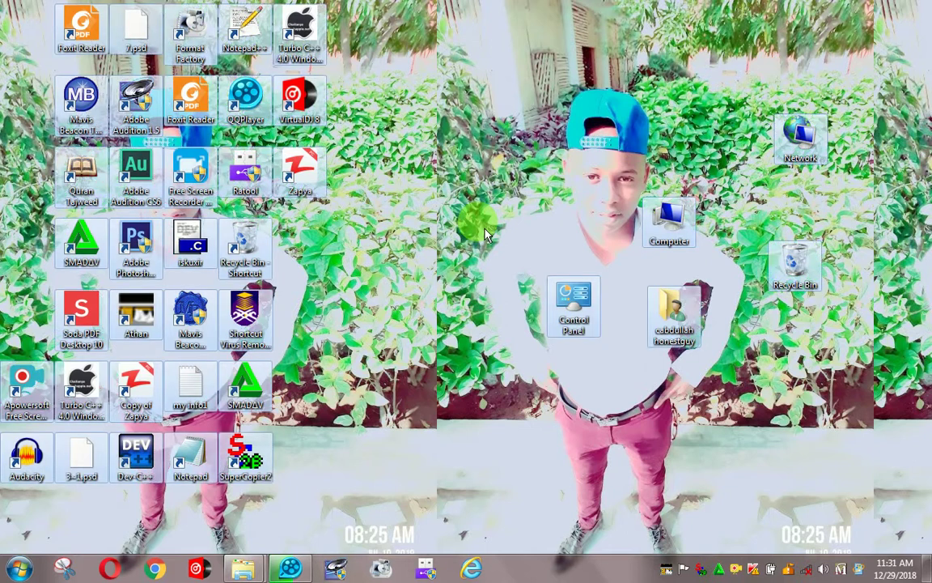
click(434, 143)
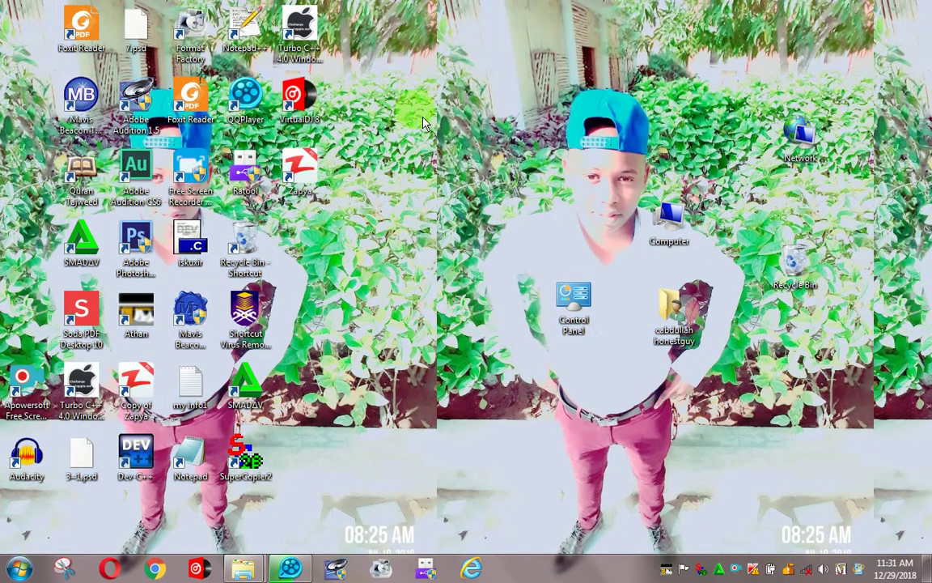
Hide all desktop icons and turn their display back on.
right_click(482, 164)
mouse_move(544, 170)
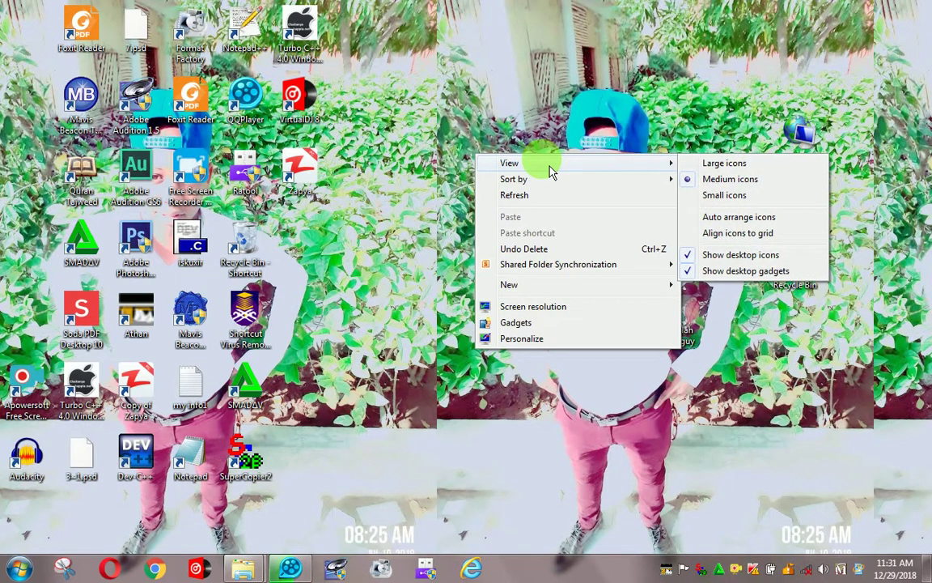
click(740, 261)
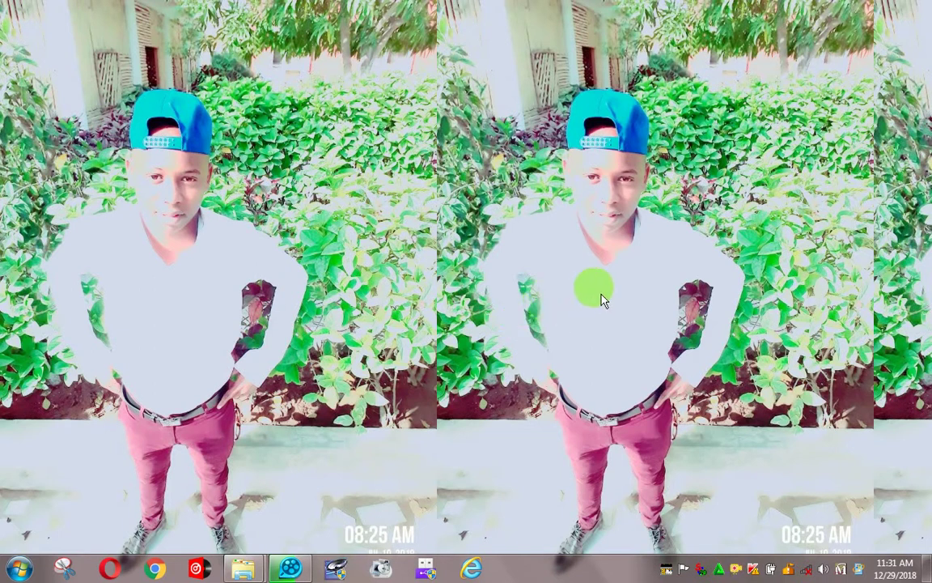
right_click(636, 176)
mouse_move(652, 184)
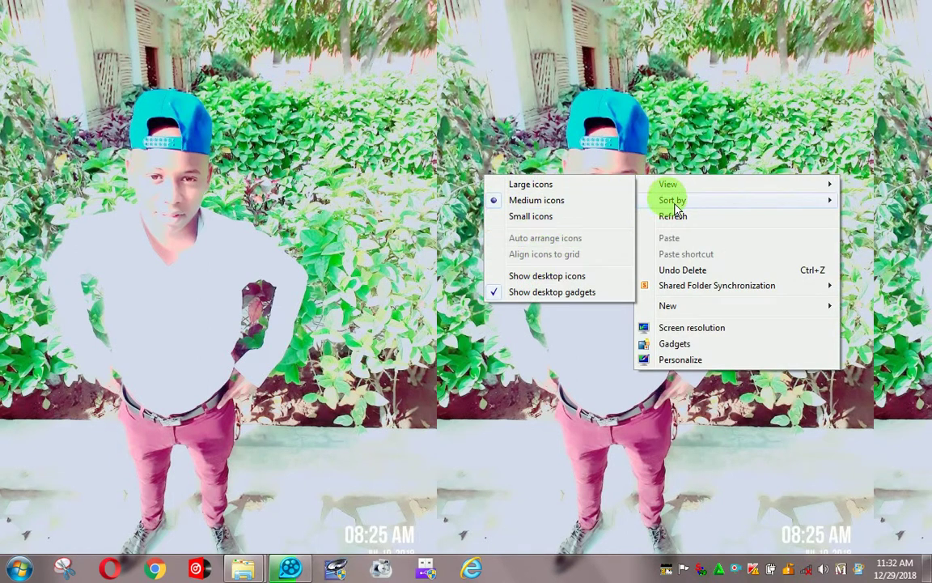
click(537, 281)
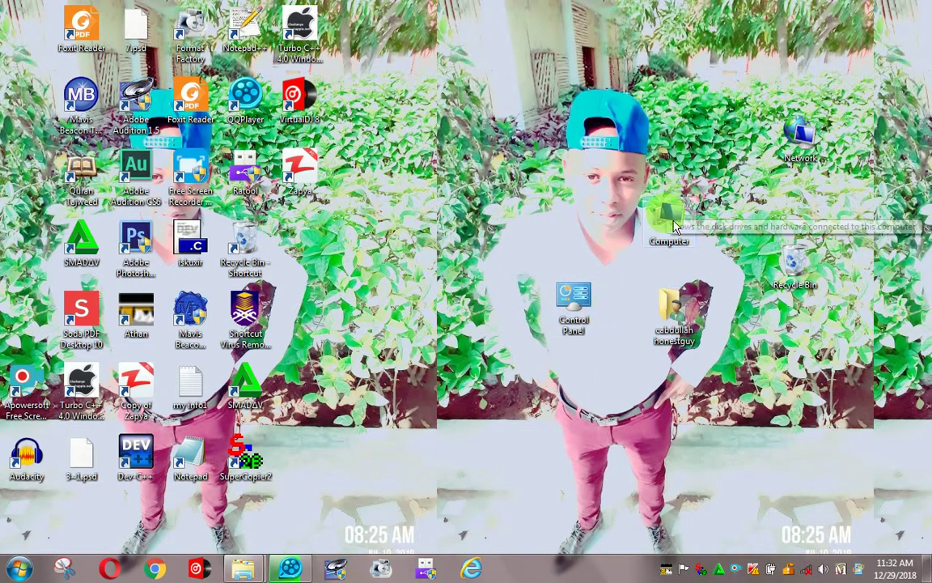
Move the Computer icon beside the cap in the wallpaper and open the Desktop Icon Settings from Personalization.
drag(675, 220, 564, 142)
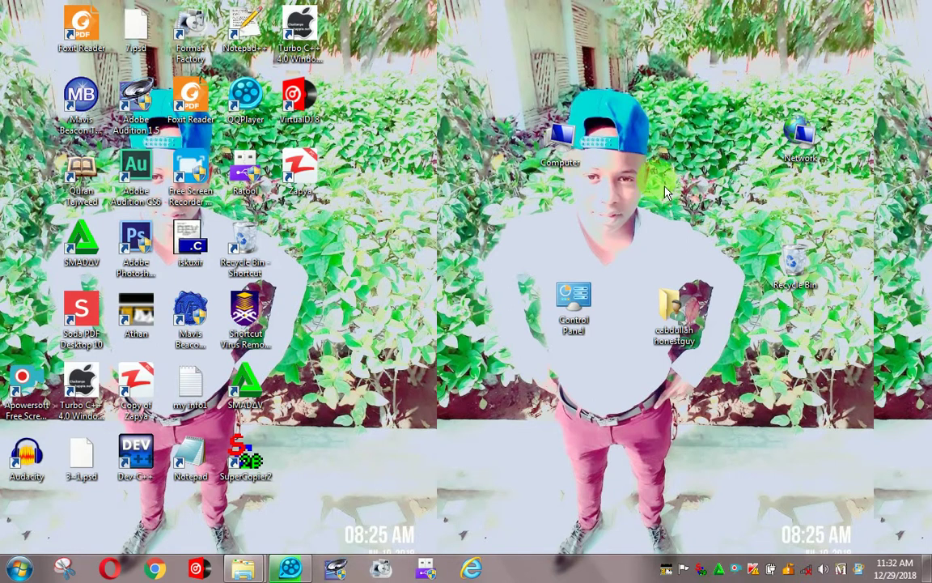
right_click(670, 132)
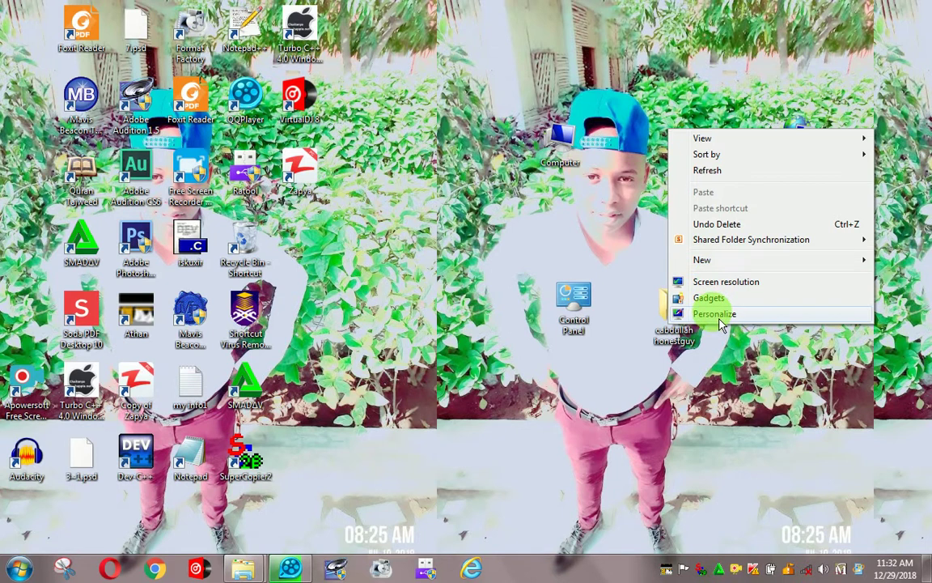
click(715, 314)
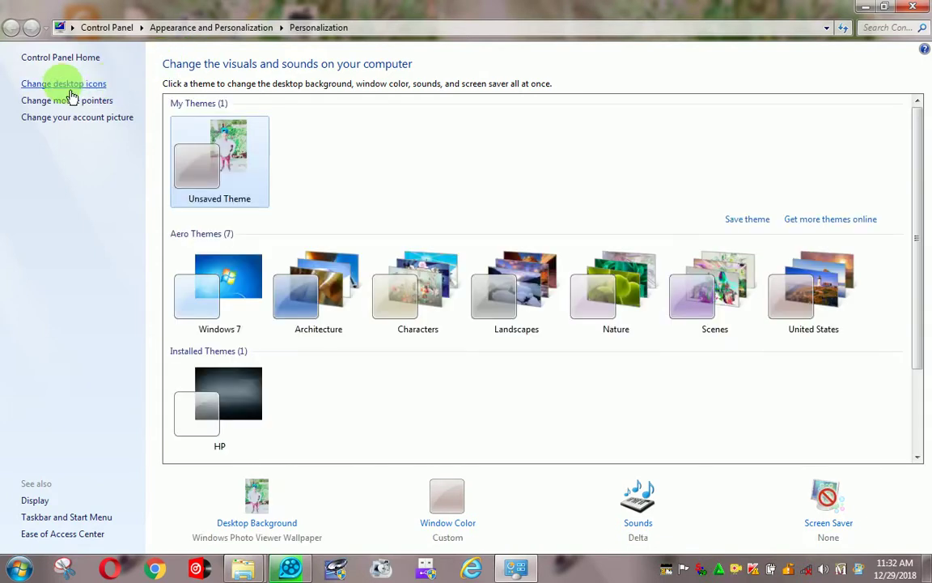
click(70, 86)
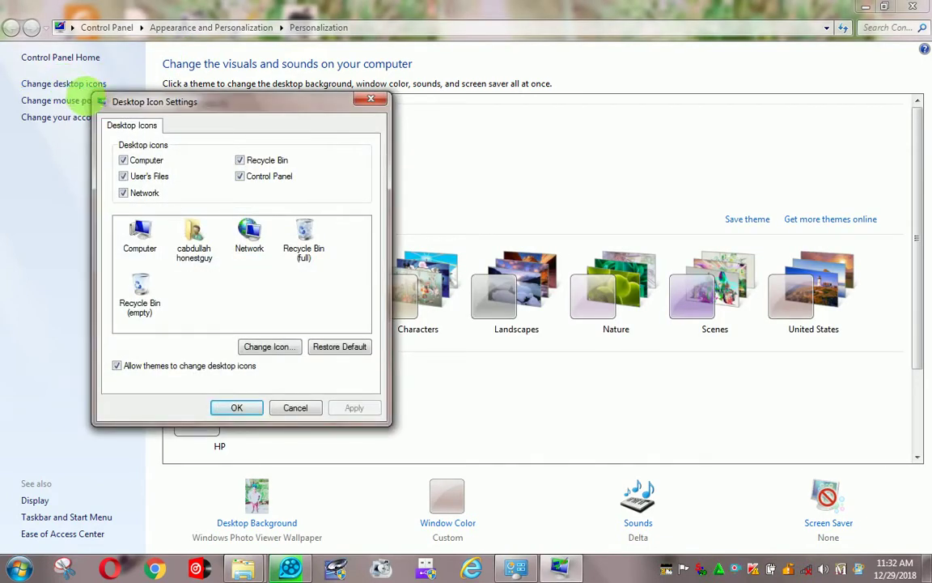
Change the Computer desktop icon to the blue question mark from imageres.dll, apply it, and minimize the Personalization window.
click(142, 242)
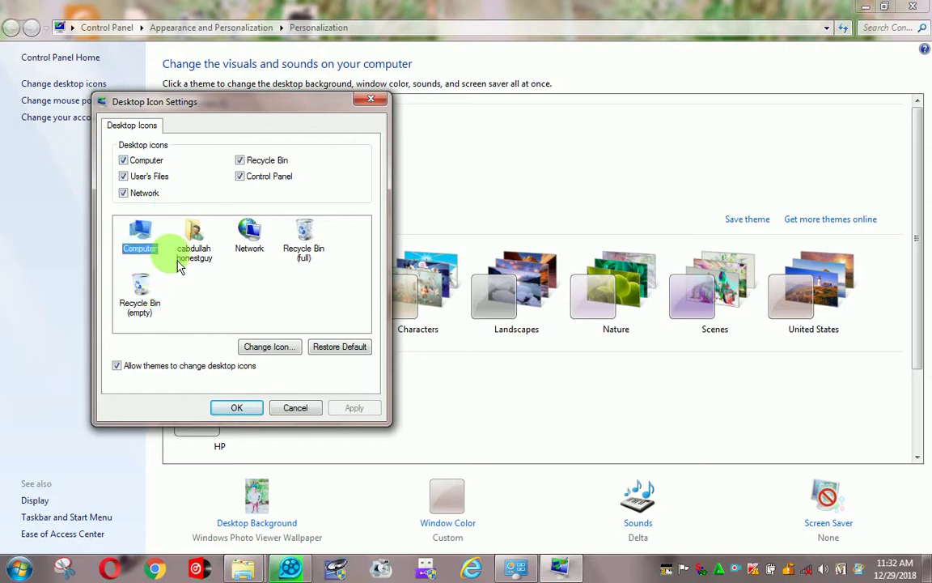
click(276, 354)
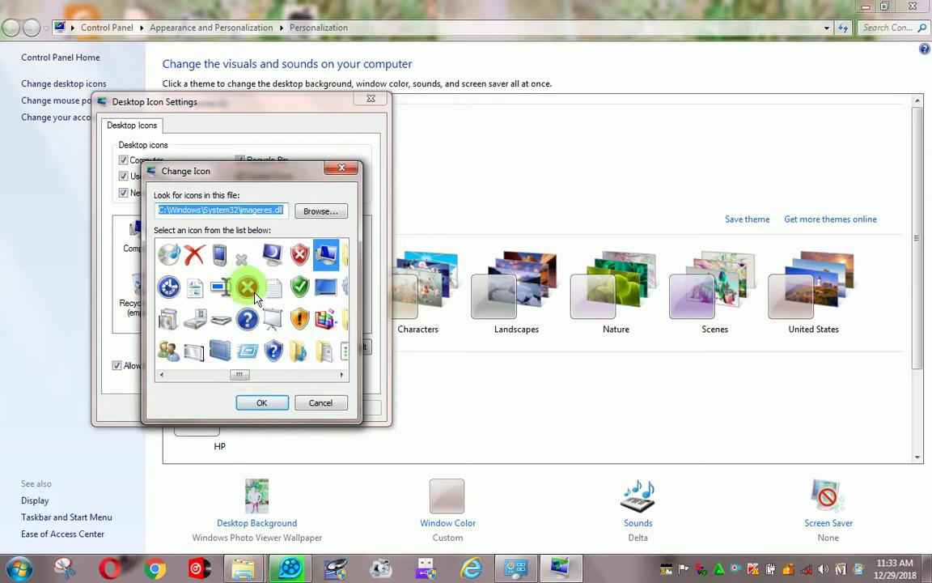
click(336, 294)
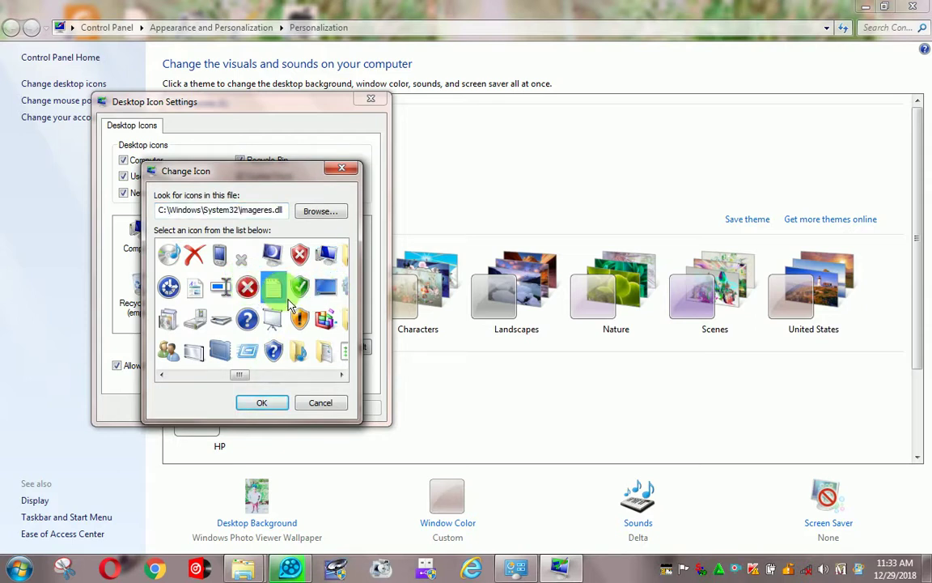
click(252, 290)
click(249, 318)
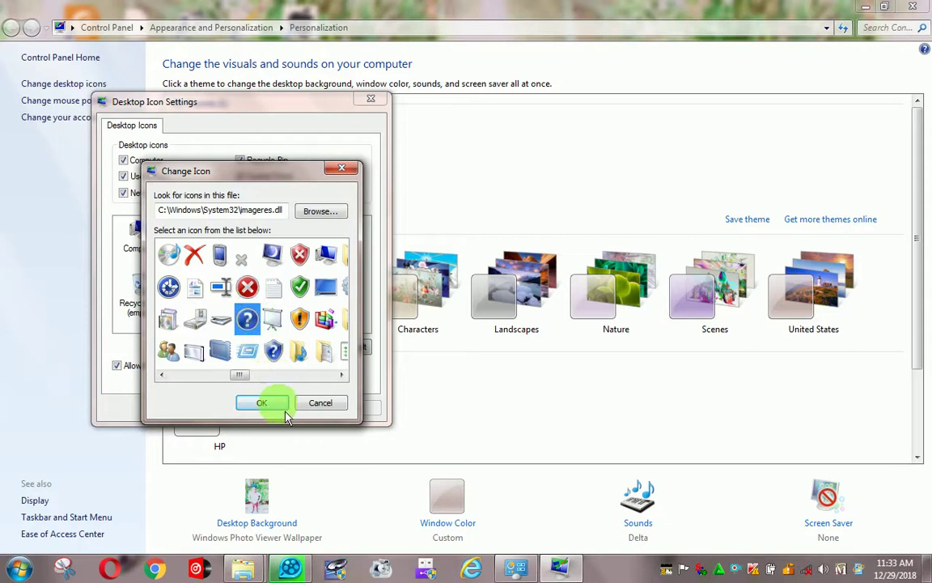
click(260, 402)
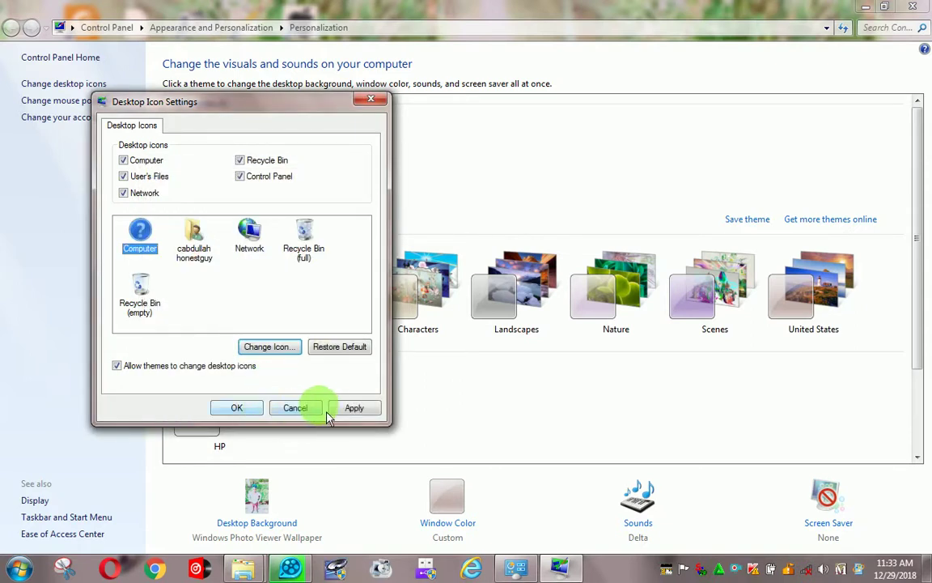
click(352, 409)
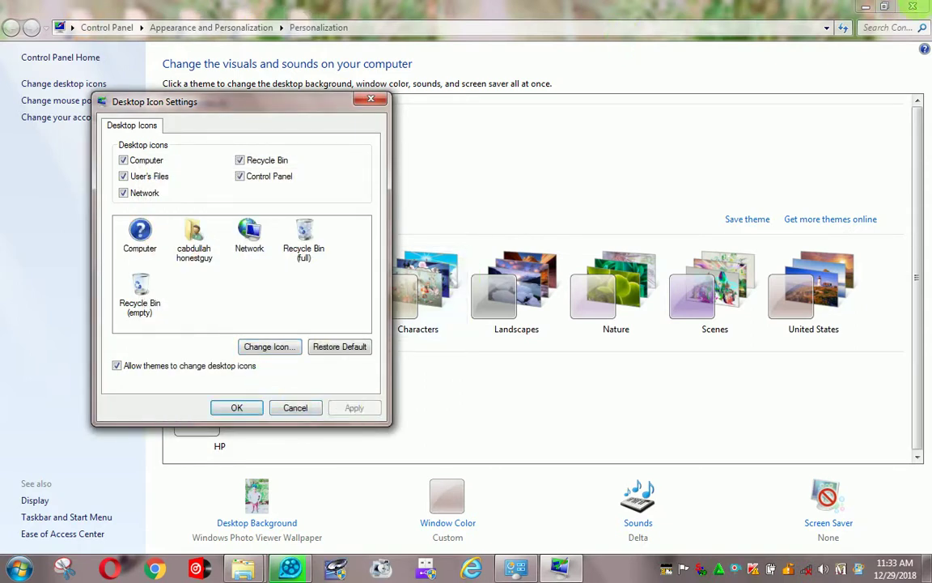
click(865, 7)
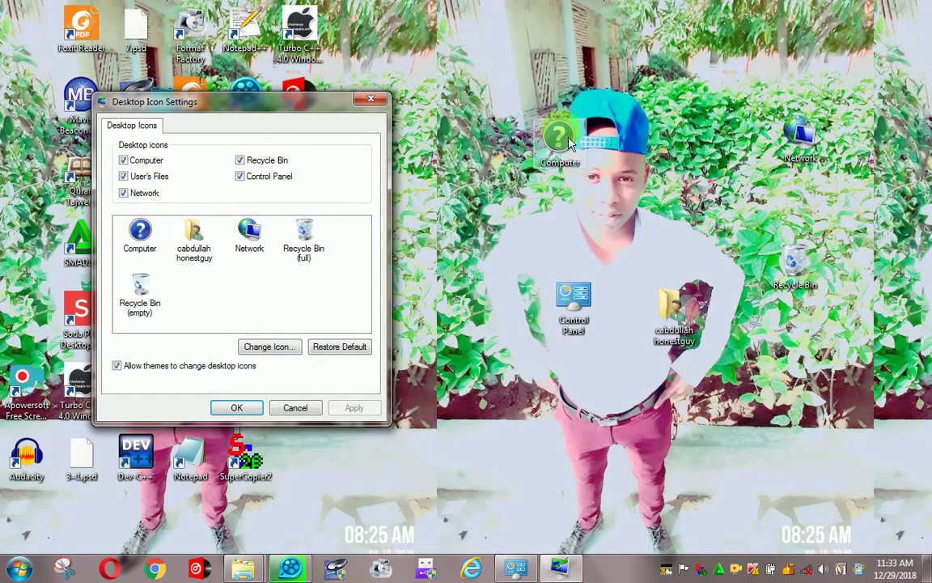
Move the Computer icon to the other side of the wallpaper's cap, close the Desktop Icon Settings, and reopen them from Personalization.
drag(558, 138, 651, 131)
click(371, 101)
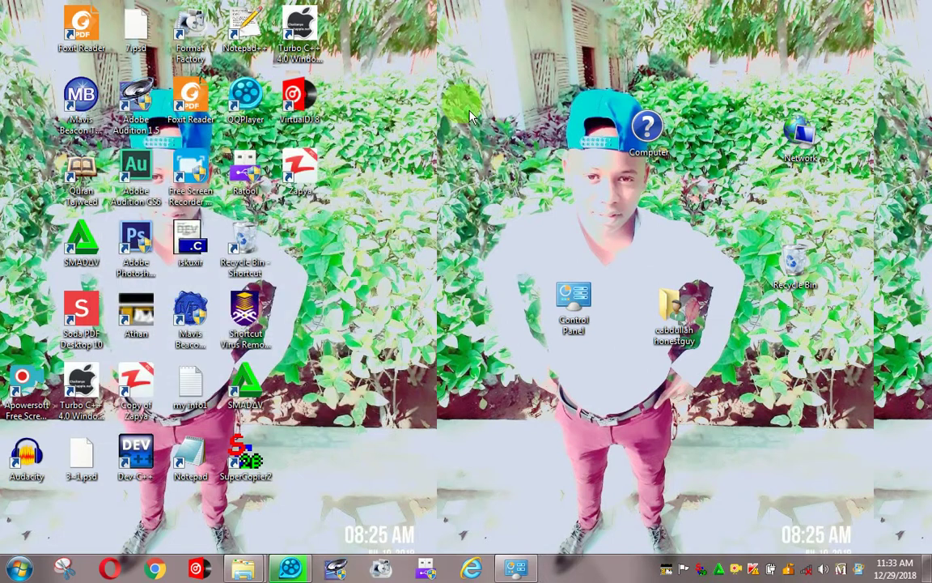
right_click(462, 104)
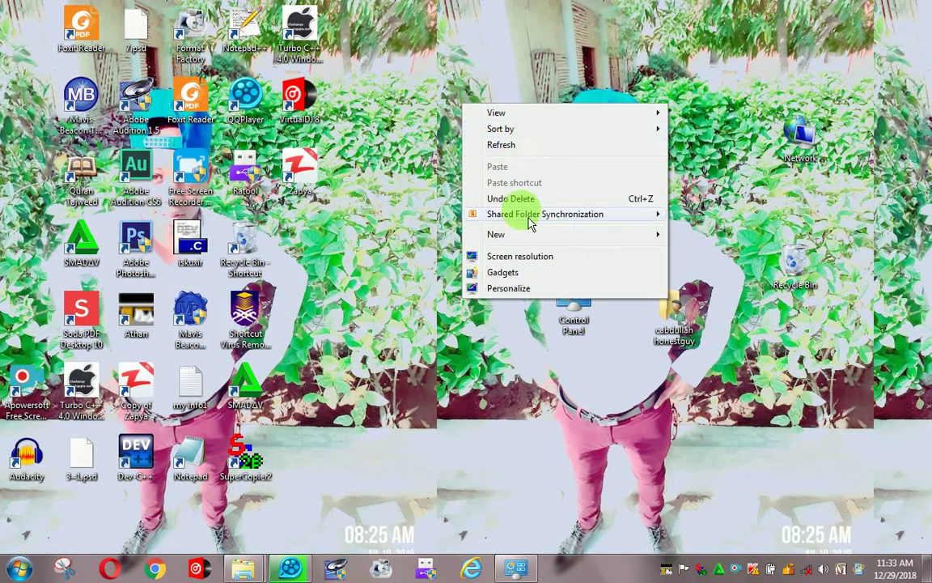
click(520, 287)
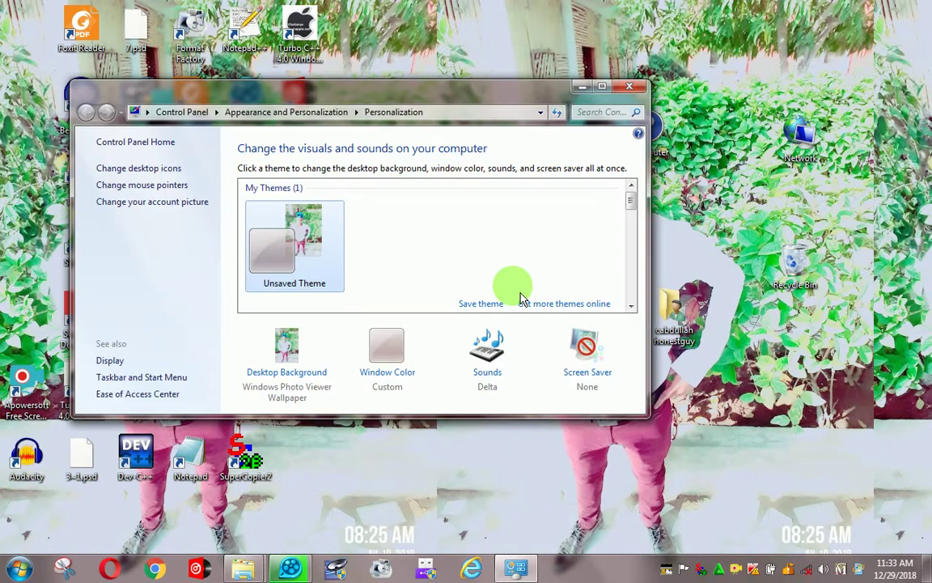
click(147, 171)
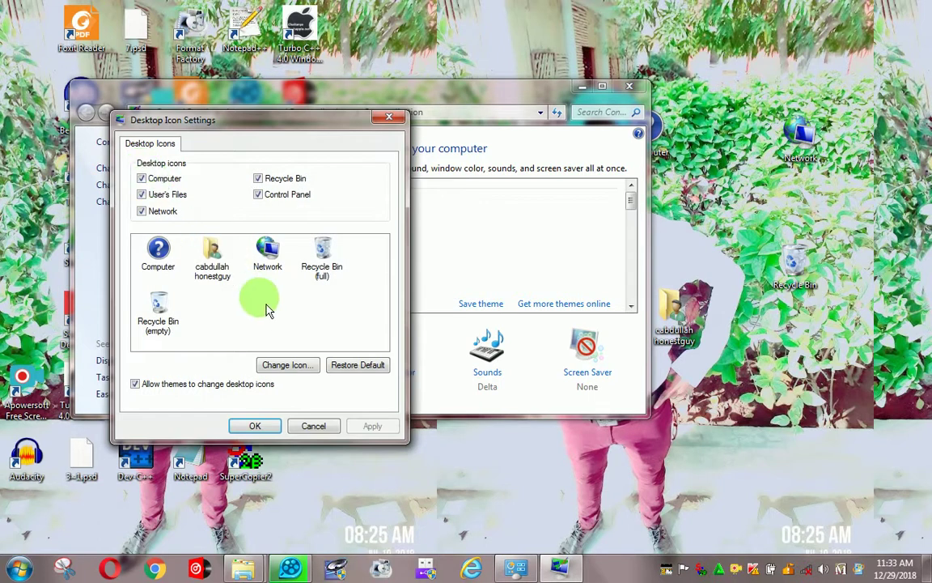
Change the Computer desktop icon to the standard computer picture from imageres.dll, apply it, and minimize the Personalization window.
click(164, 261)
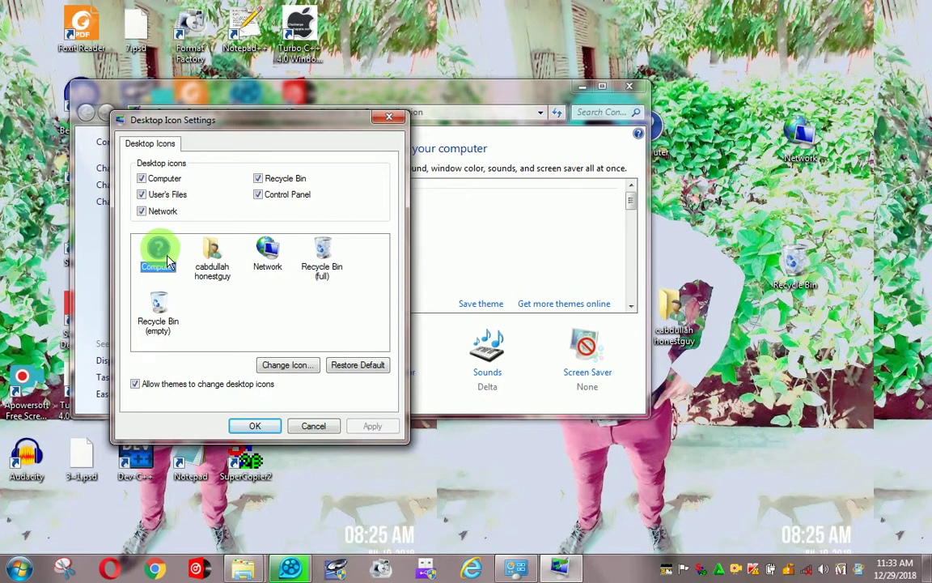
click(288, 365)
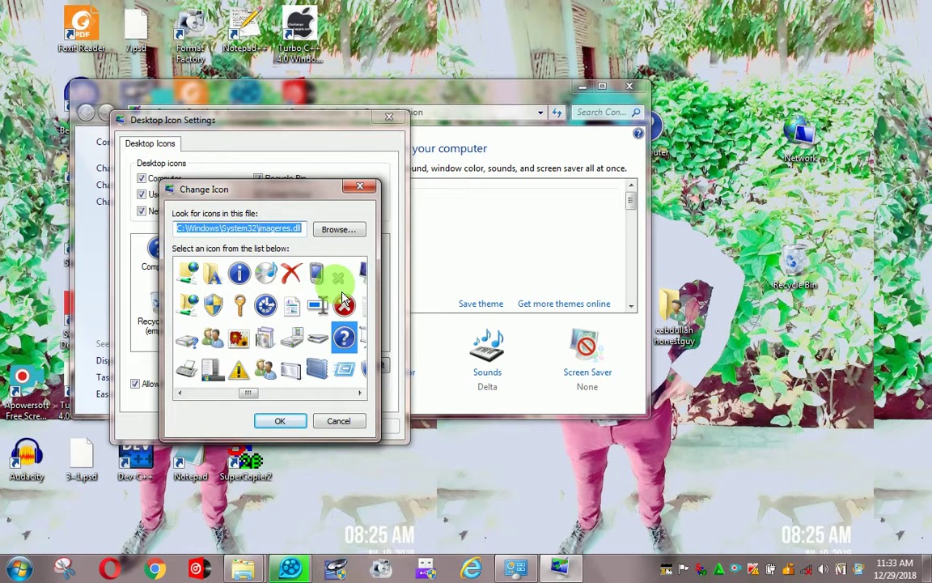
key(End)
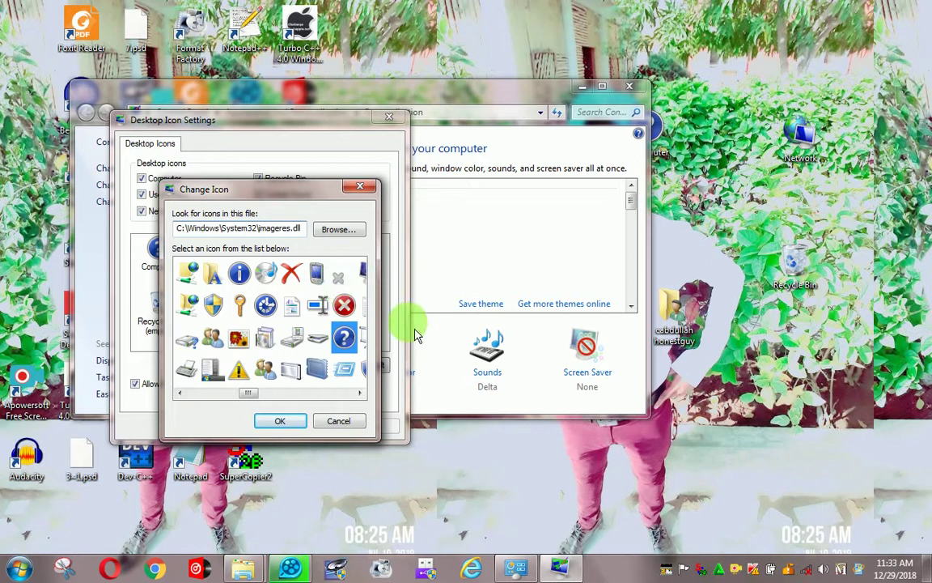
click(360, 274)
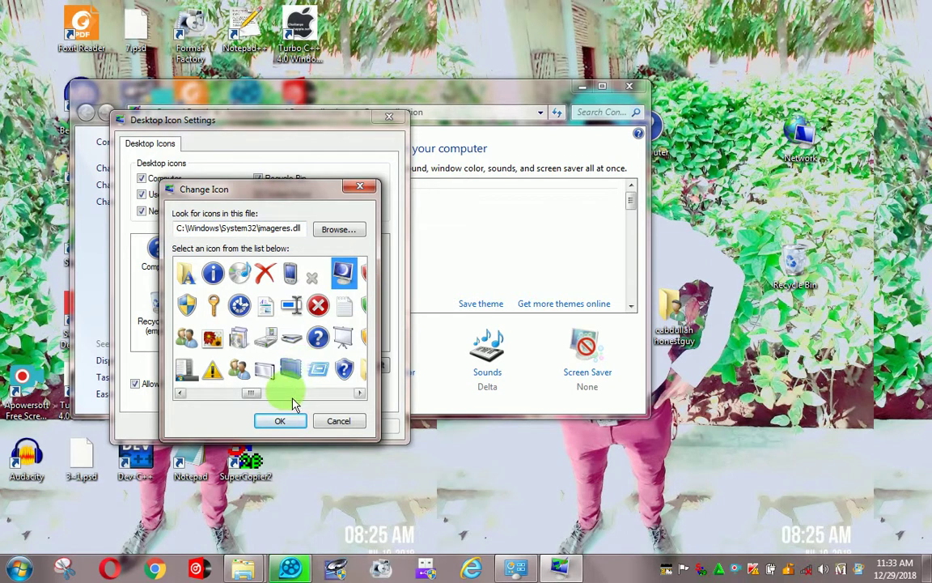
click(359, 393)
click(359, 392)
click(359, 392)
click(360, 392)
click(293, 276)
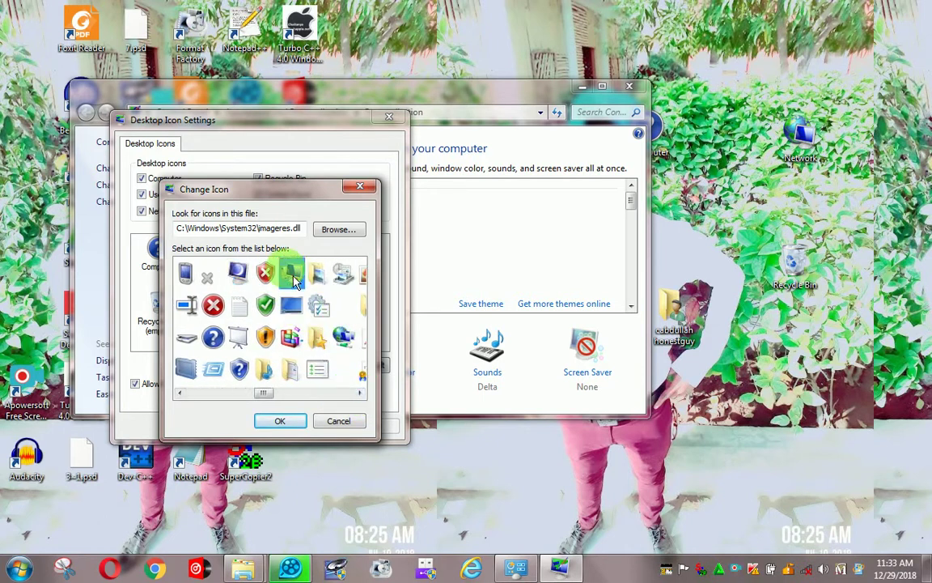
click(298, 422)
click(369, 426)
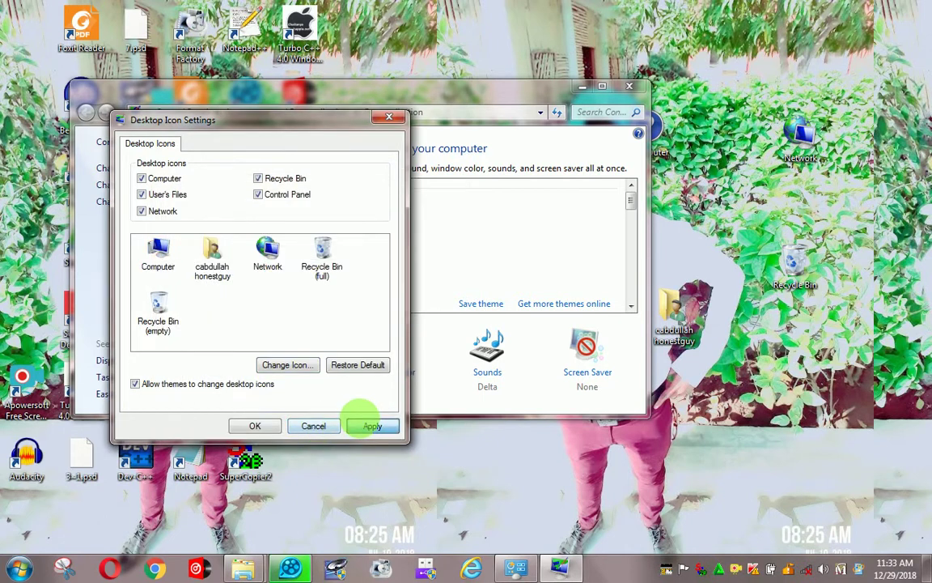
click(256, 426)
click(594, 89)
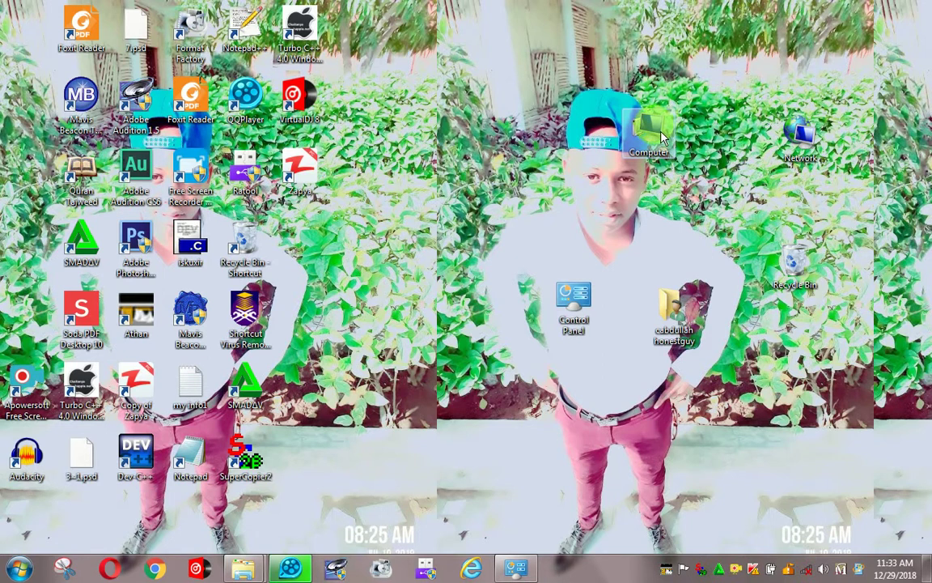
Move the Computer icon onto the opposite edge of the cap and delete it from the desktop.
drag(660, 138, 576, 112)
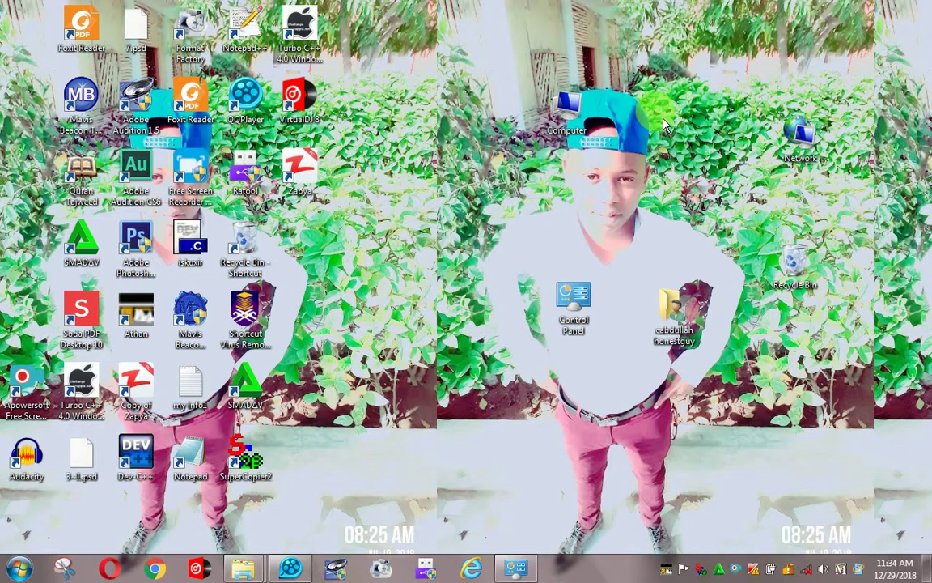
drag(511, 42, 625, 206)
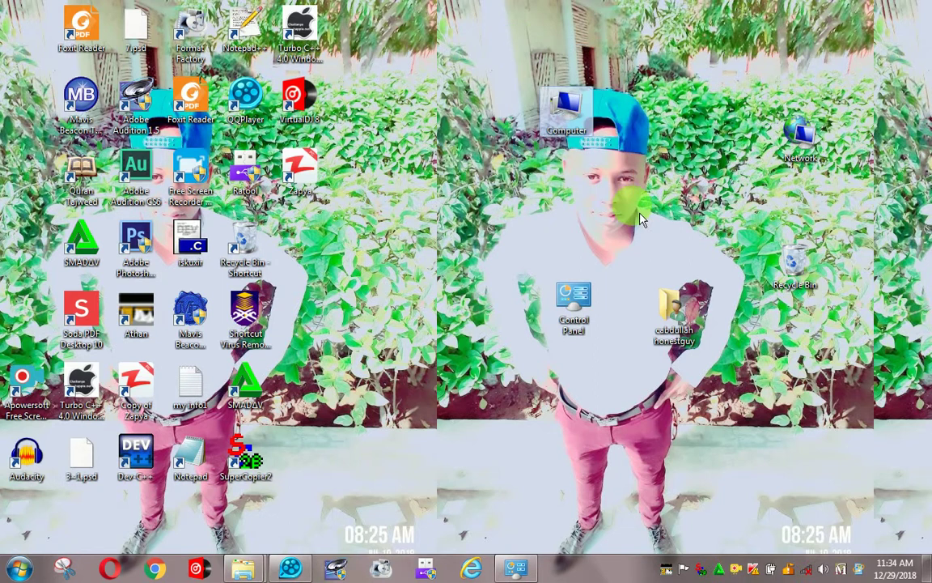
key(Delete)
key(Return)
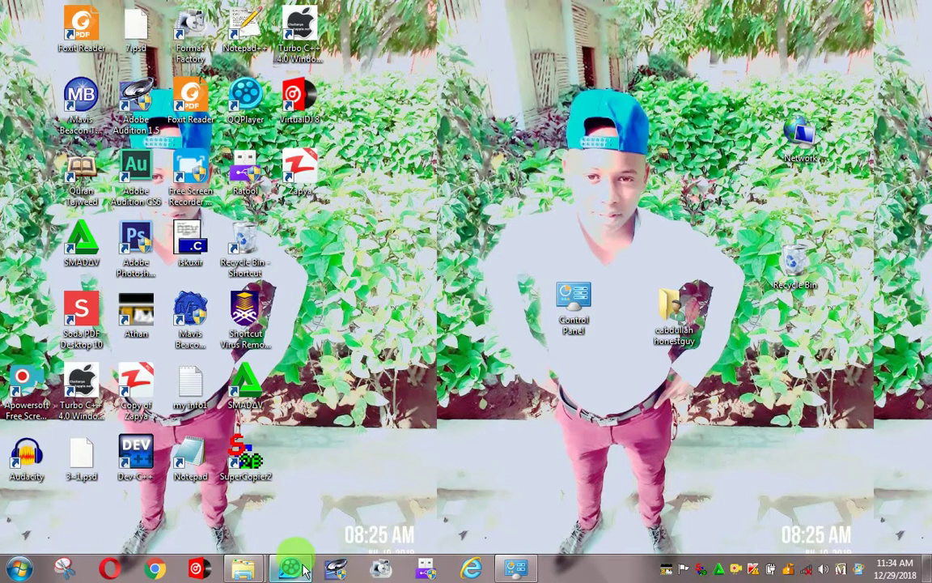
Restore the Computer icon to the desktop through the Desktop Icon Settings in Personalization, and minimize the window.
mouse_move(291, 564)
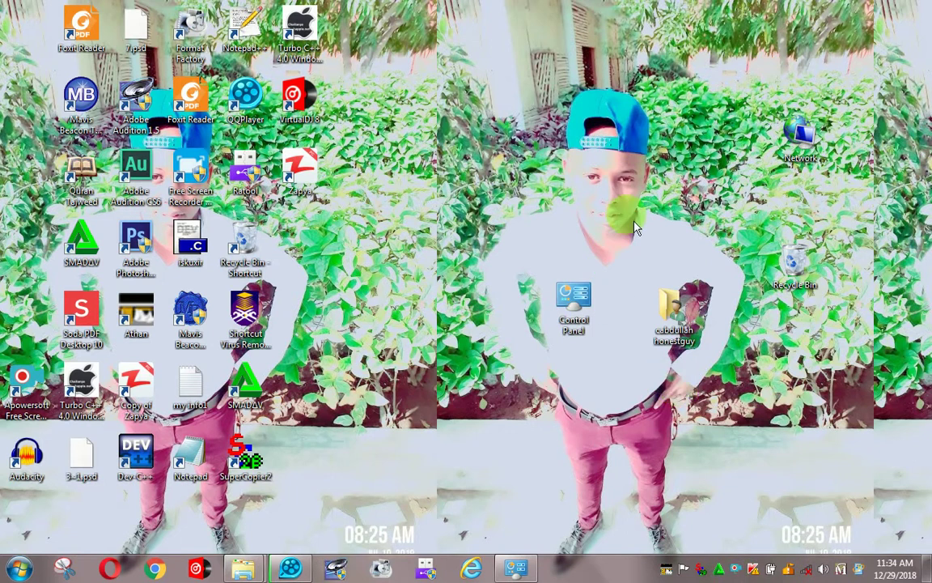
right_click(537, 88)
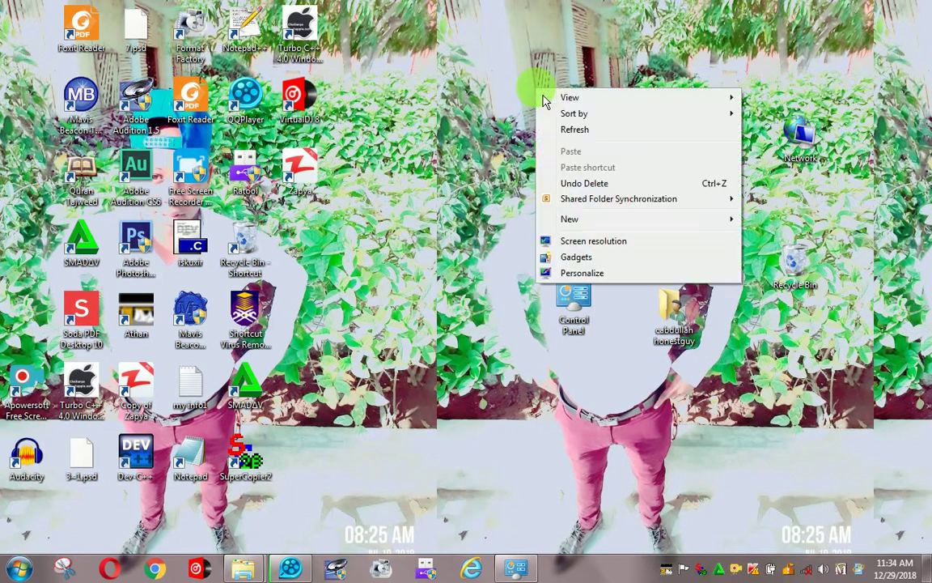
click(609, 273)
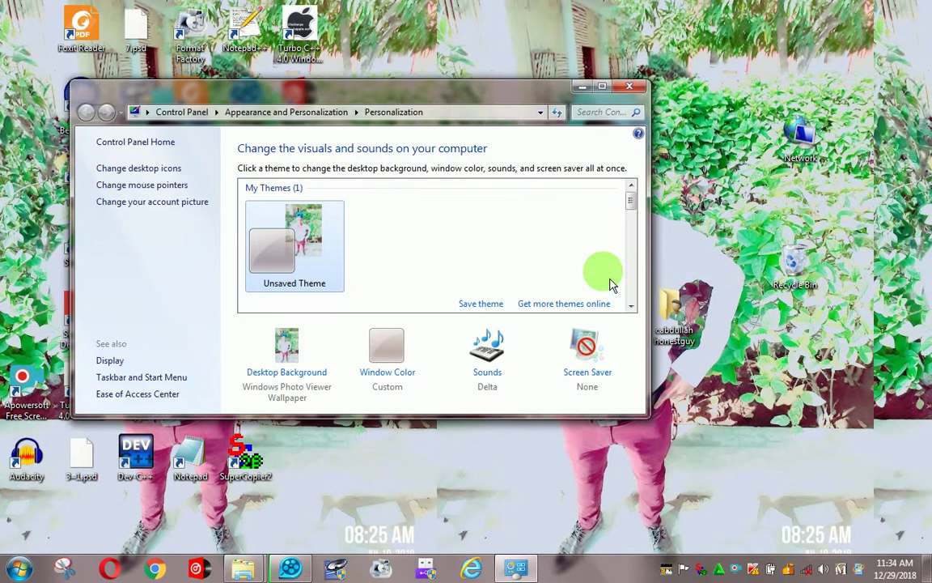
click(138, 168)
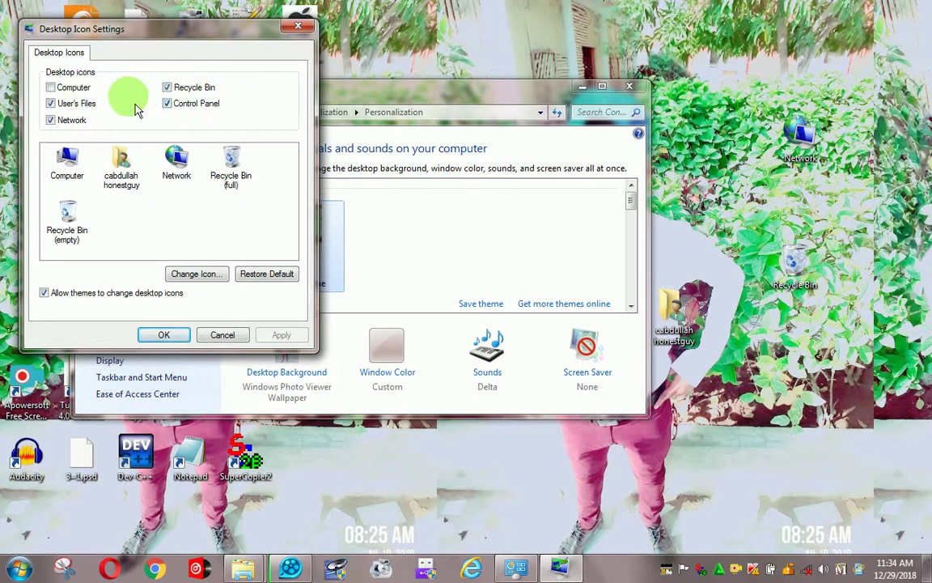
click(66, 88)
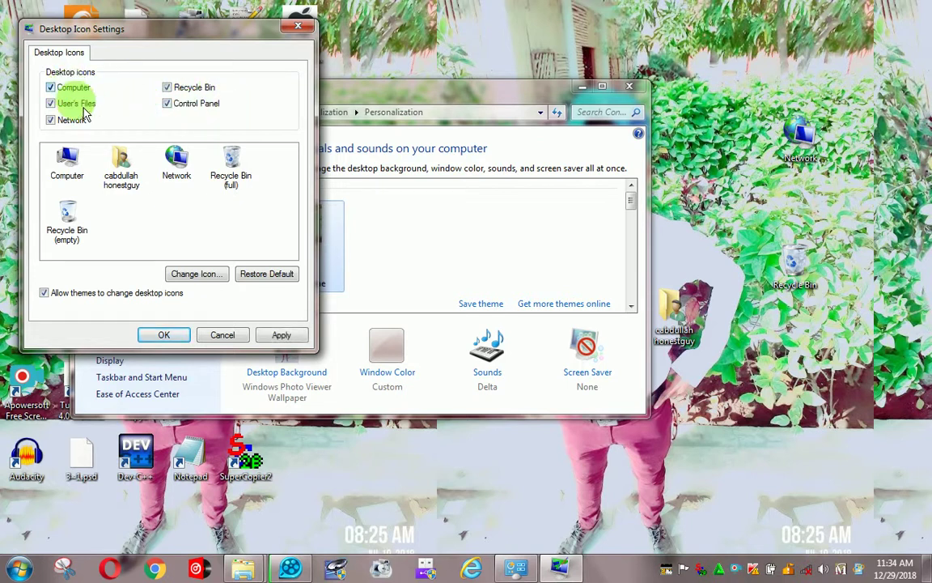
click(279, 337)
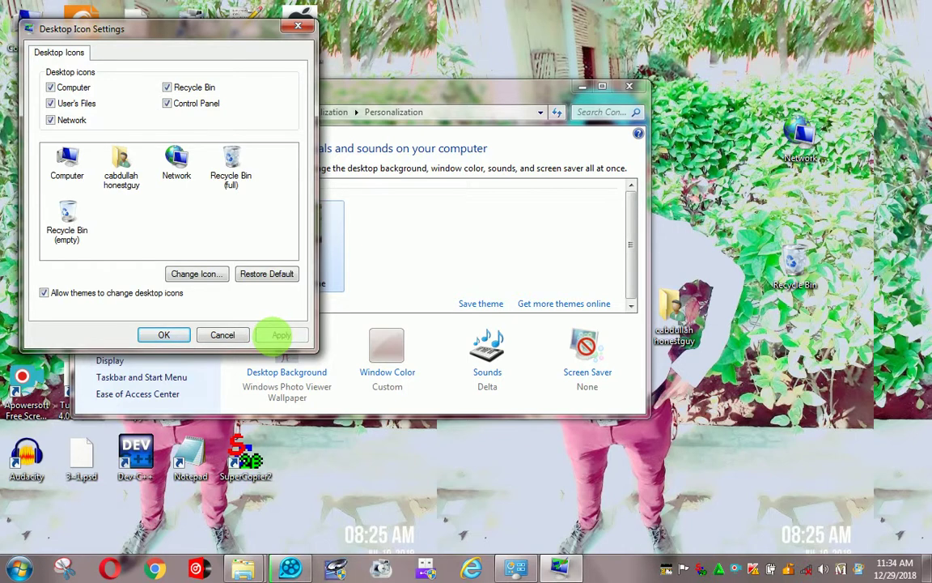
click(164, 337)
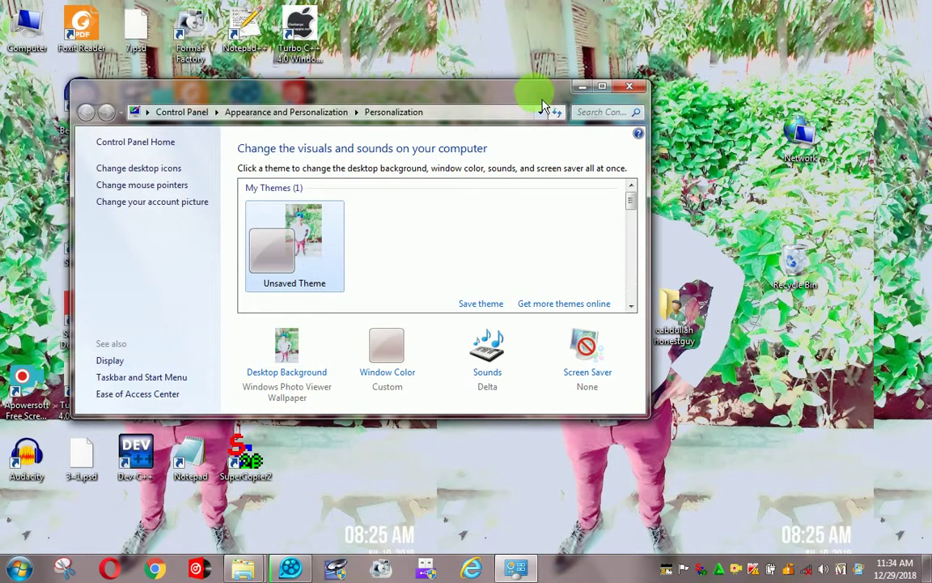
click(581, 87)
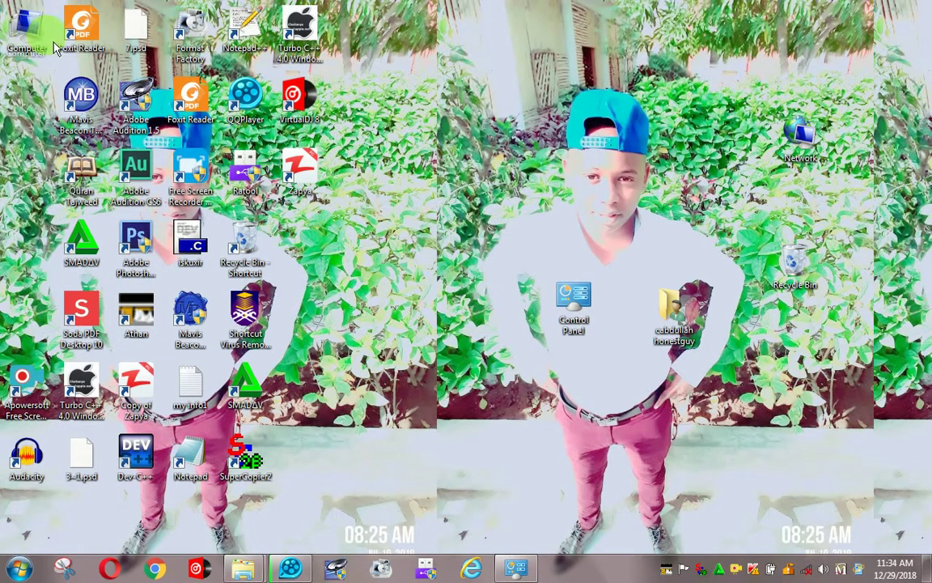
Move the restored Computer icon beside the cap, select the five system icons together, and clear the selection.
drag(27, 28, 878, 376)
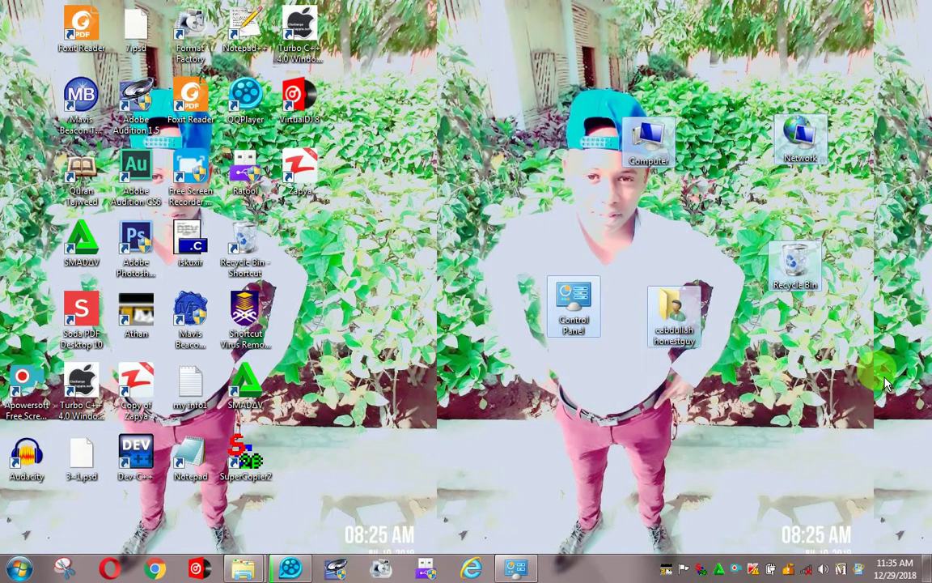
click(735, 256)
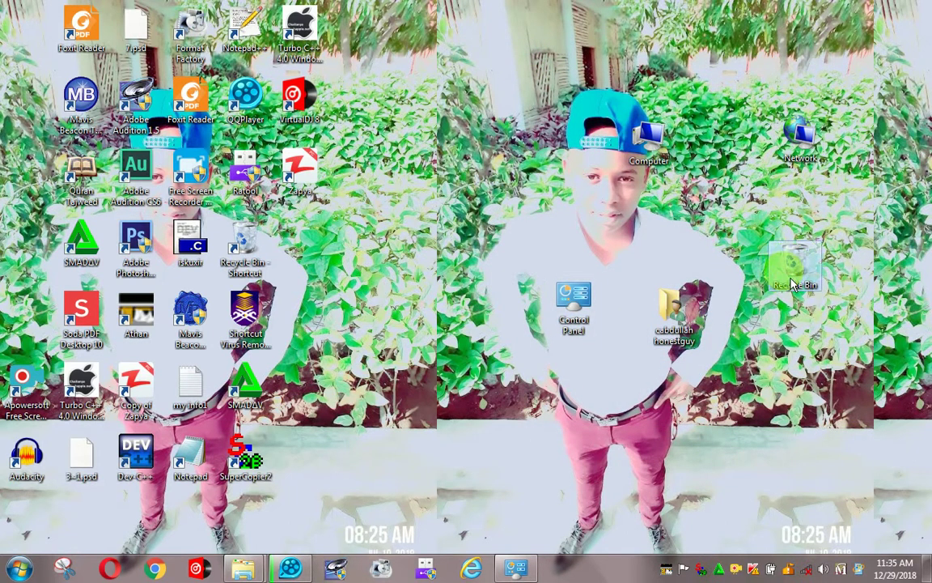
Try deleting the user's folder icon, decline the confirmation, and check the commands offered for the Recycle Bin and the user's folder.
key(Delete)
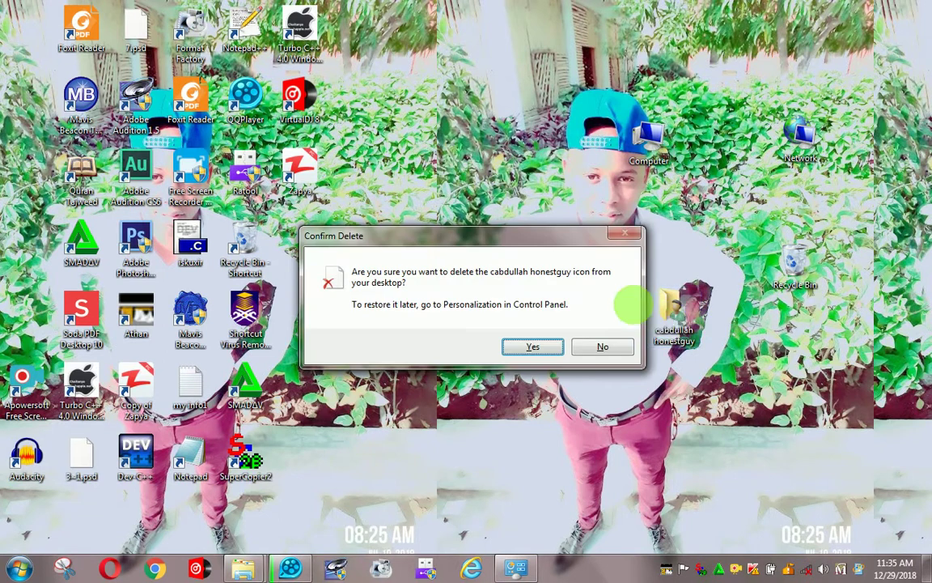
click(603, 347)
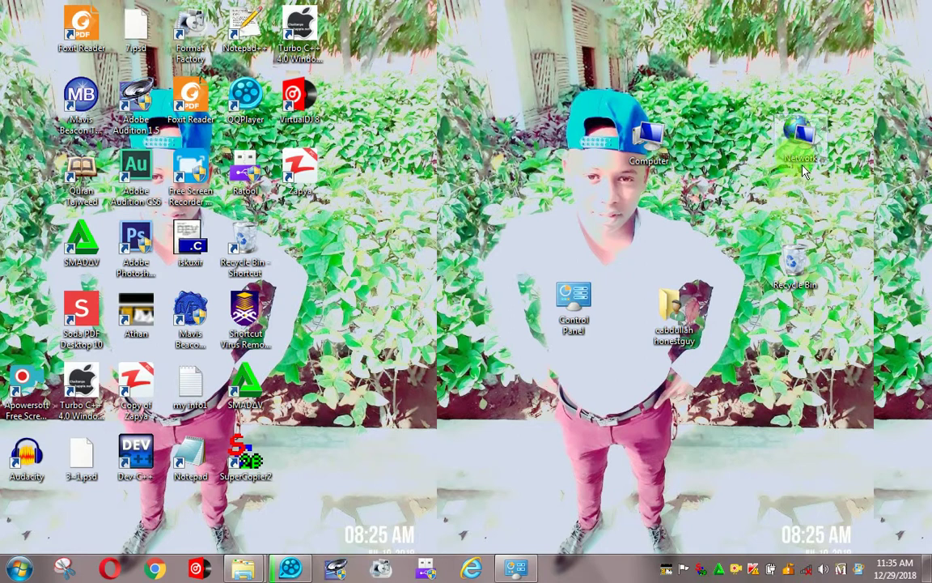
click(801, 271)
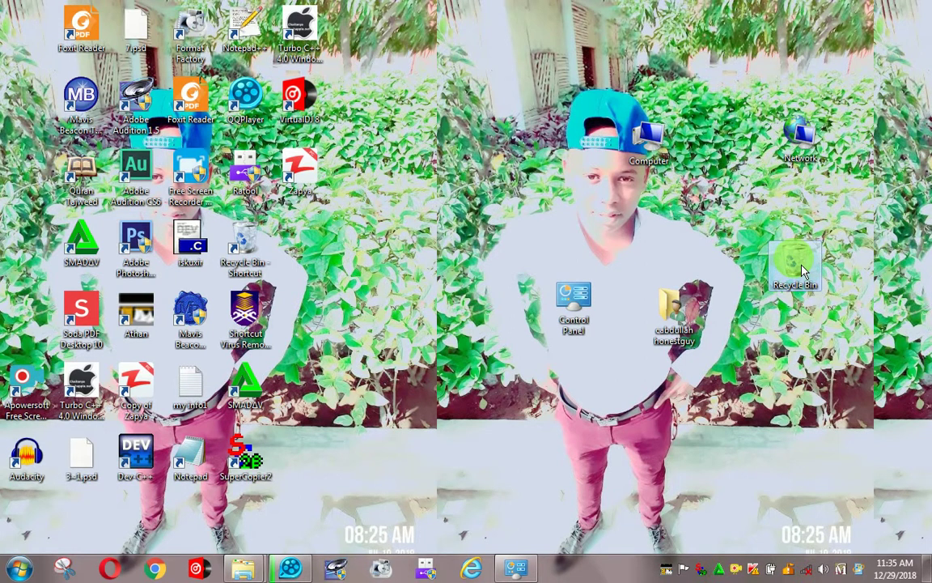
double_click(801, 271)
right_click(796, 261)
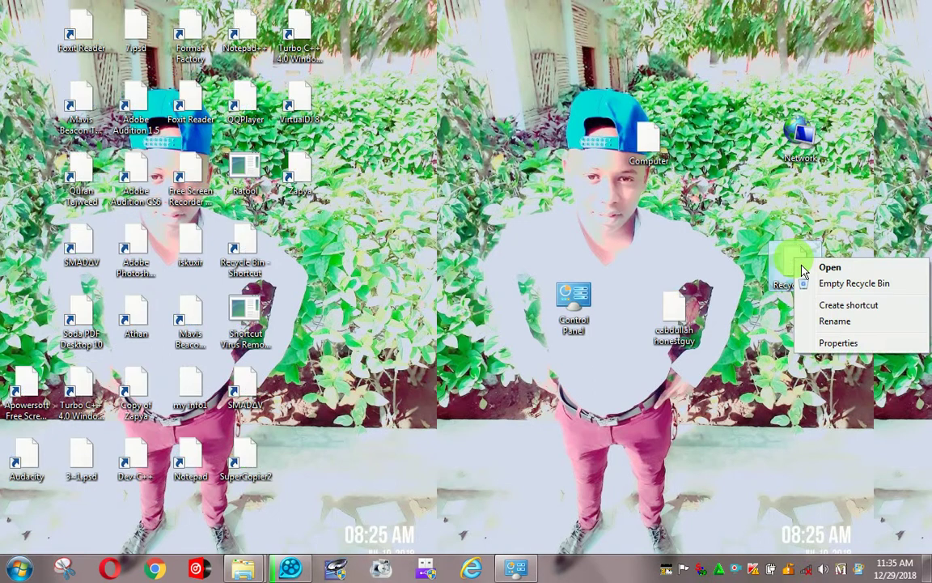
click(848, 416)
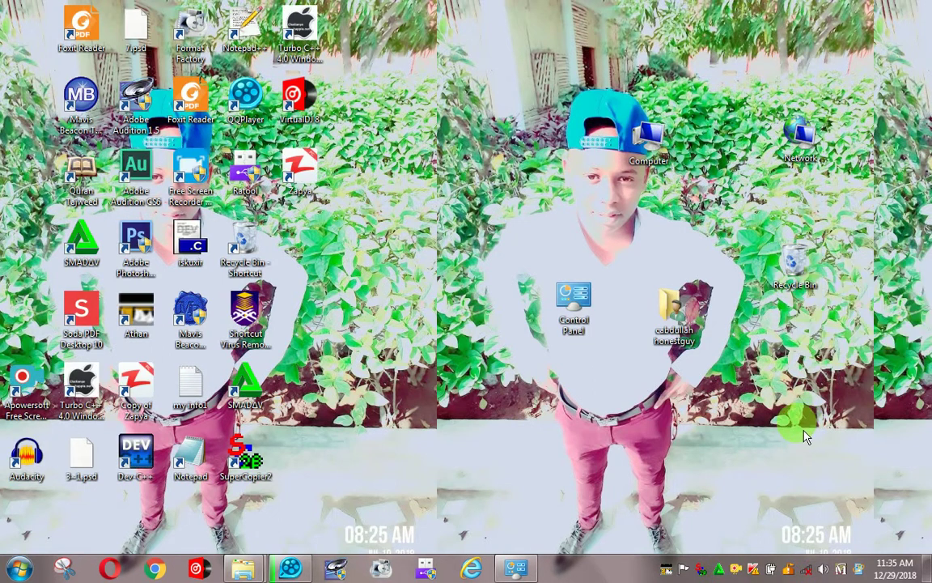
right_click(676, 315)
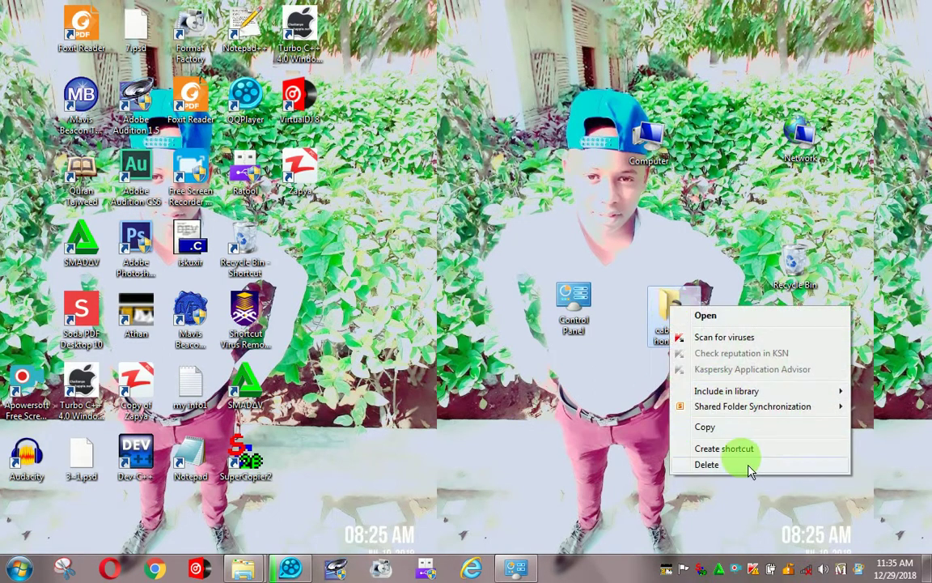
click(652, 460)
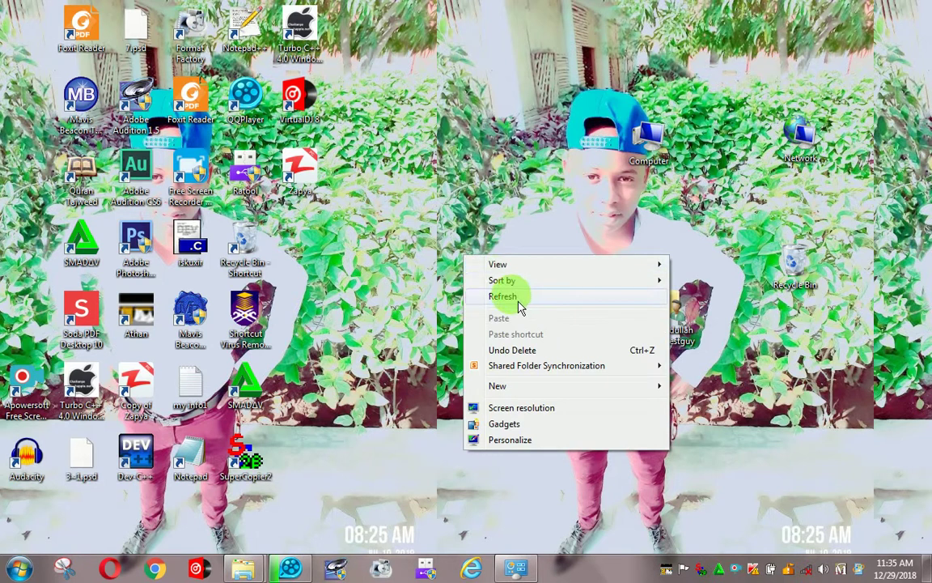
Refresh the desktop, and open and close the Start menu several times.
click(502, 296)
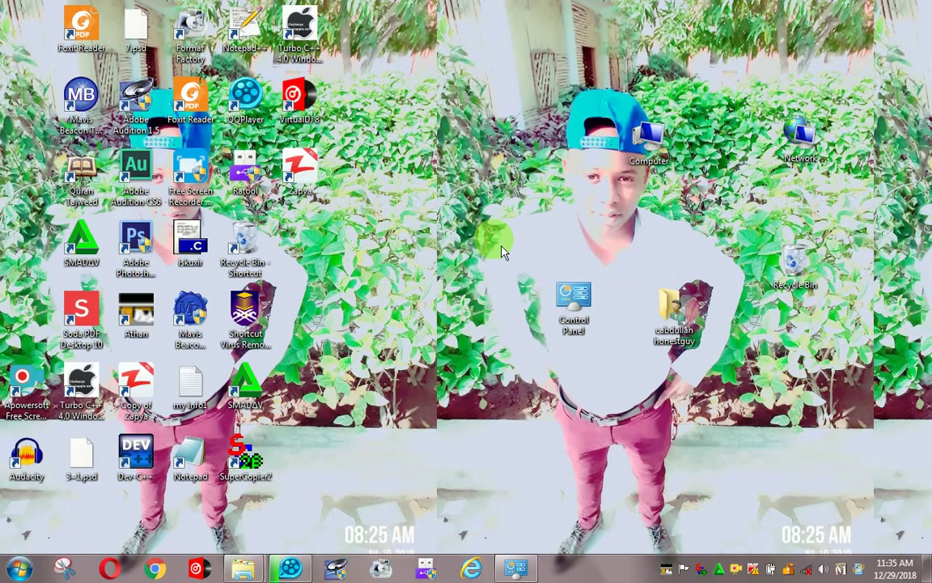
key(super)
key(super)
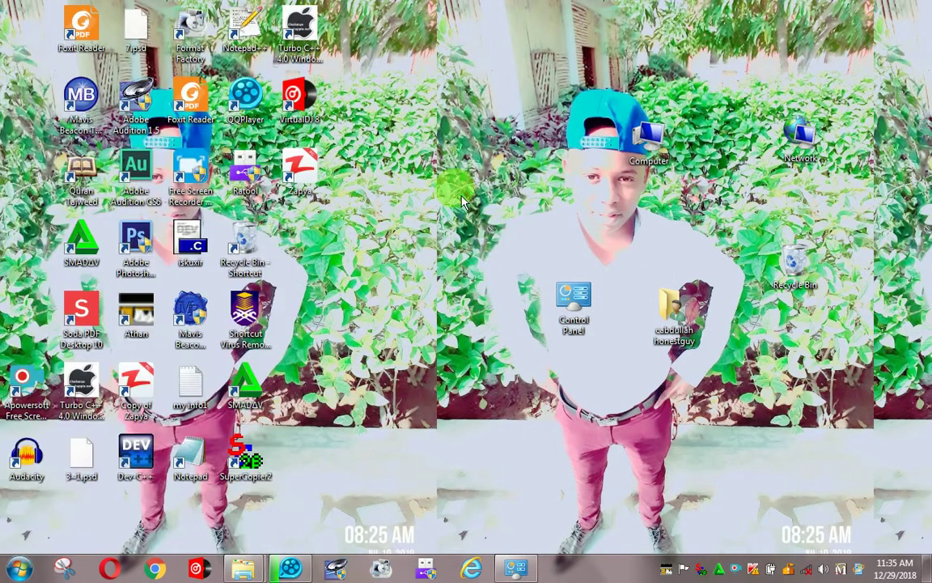
key(super)
key(super)
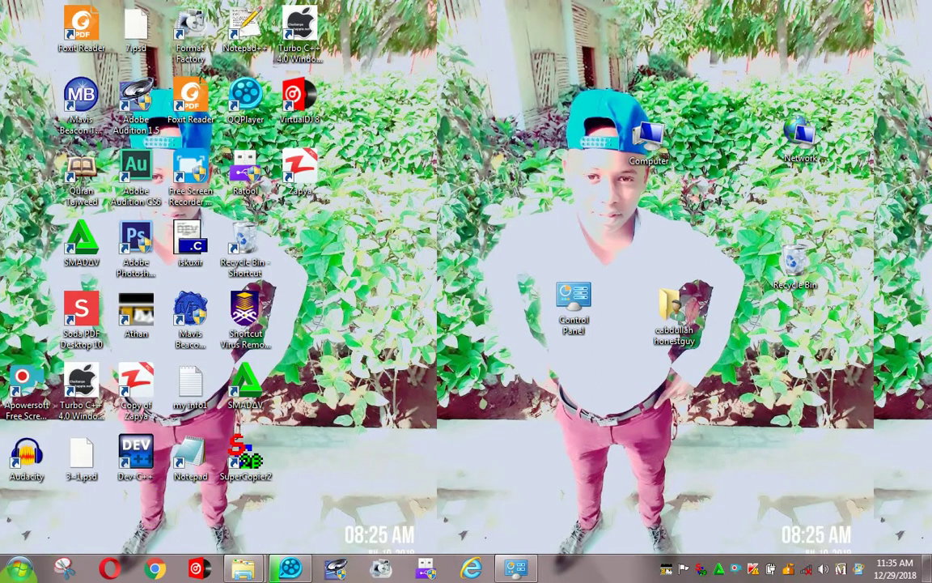
click(18, 568)
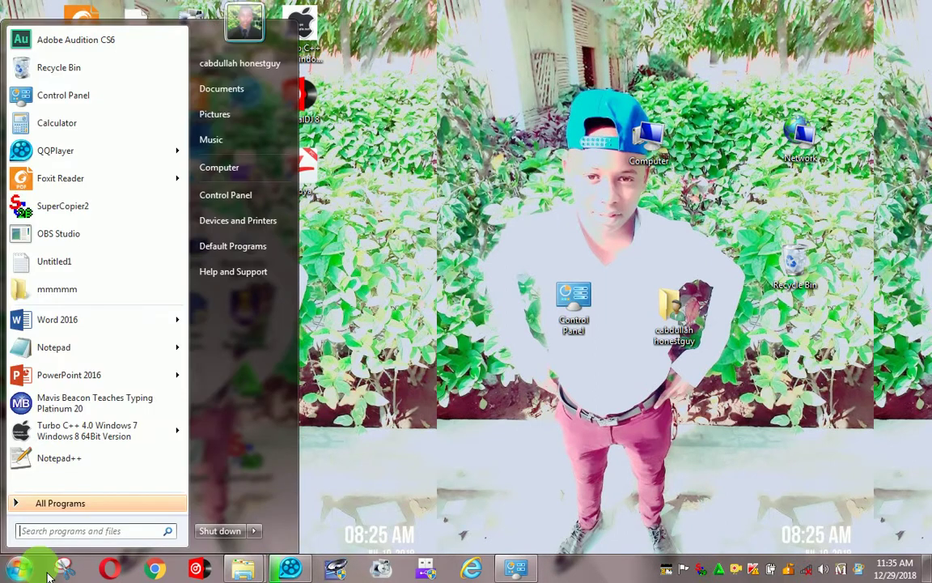
click(479, 377)
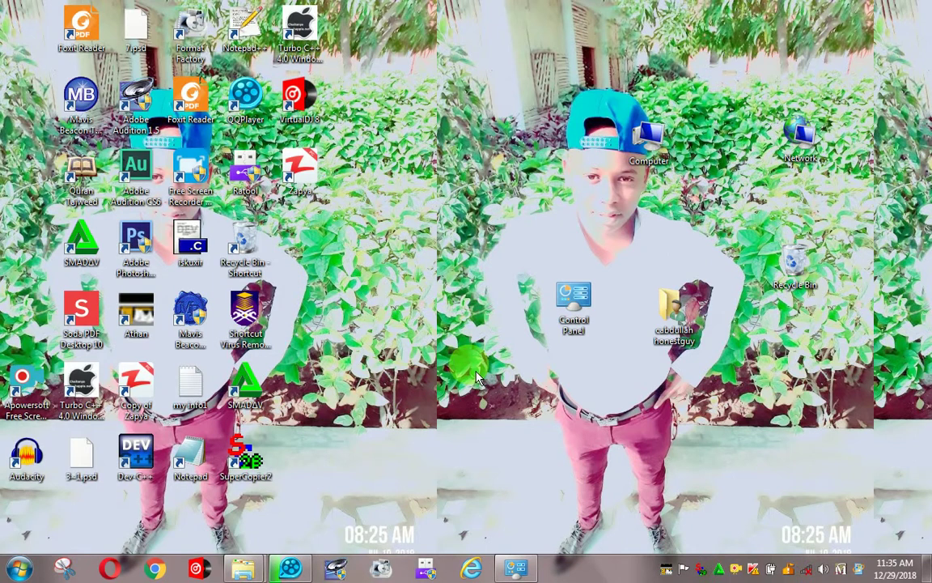
click(13, 572)
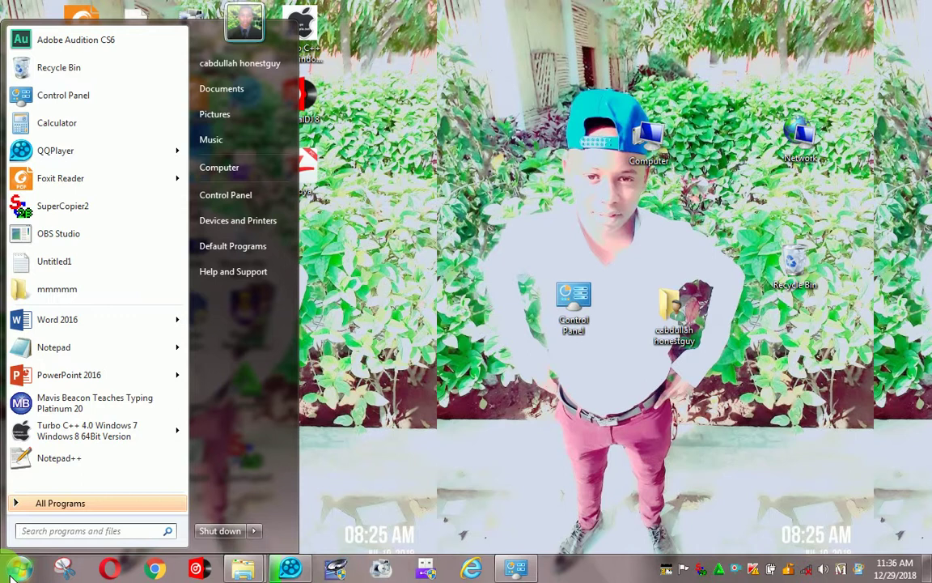
click(514, 197)
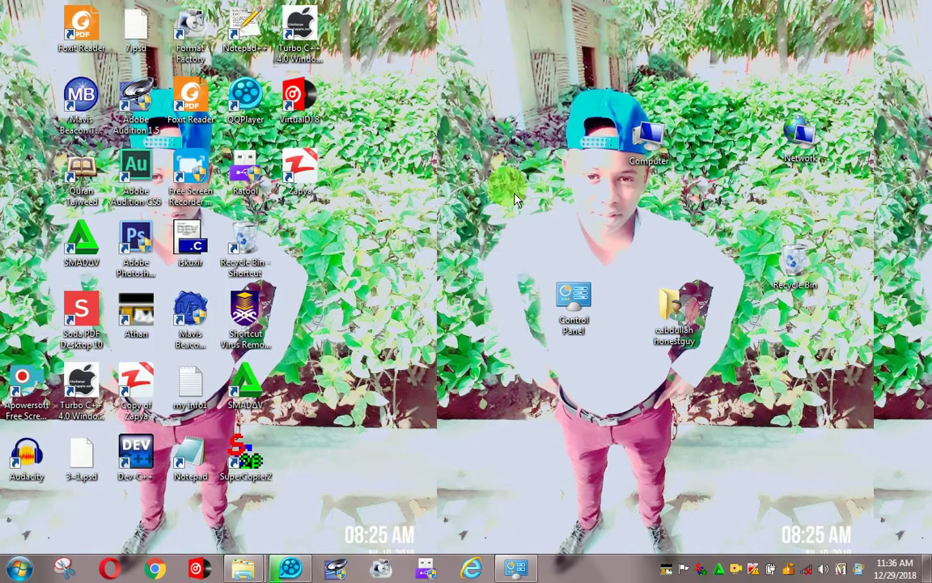